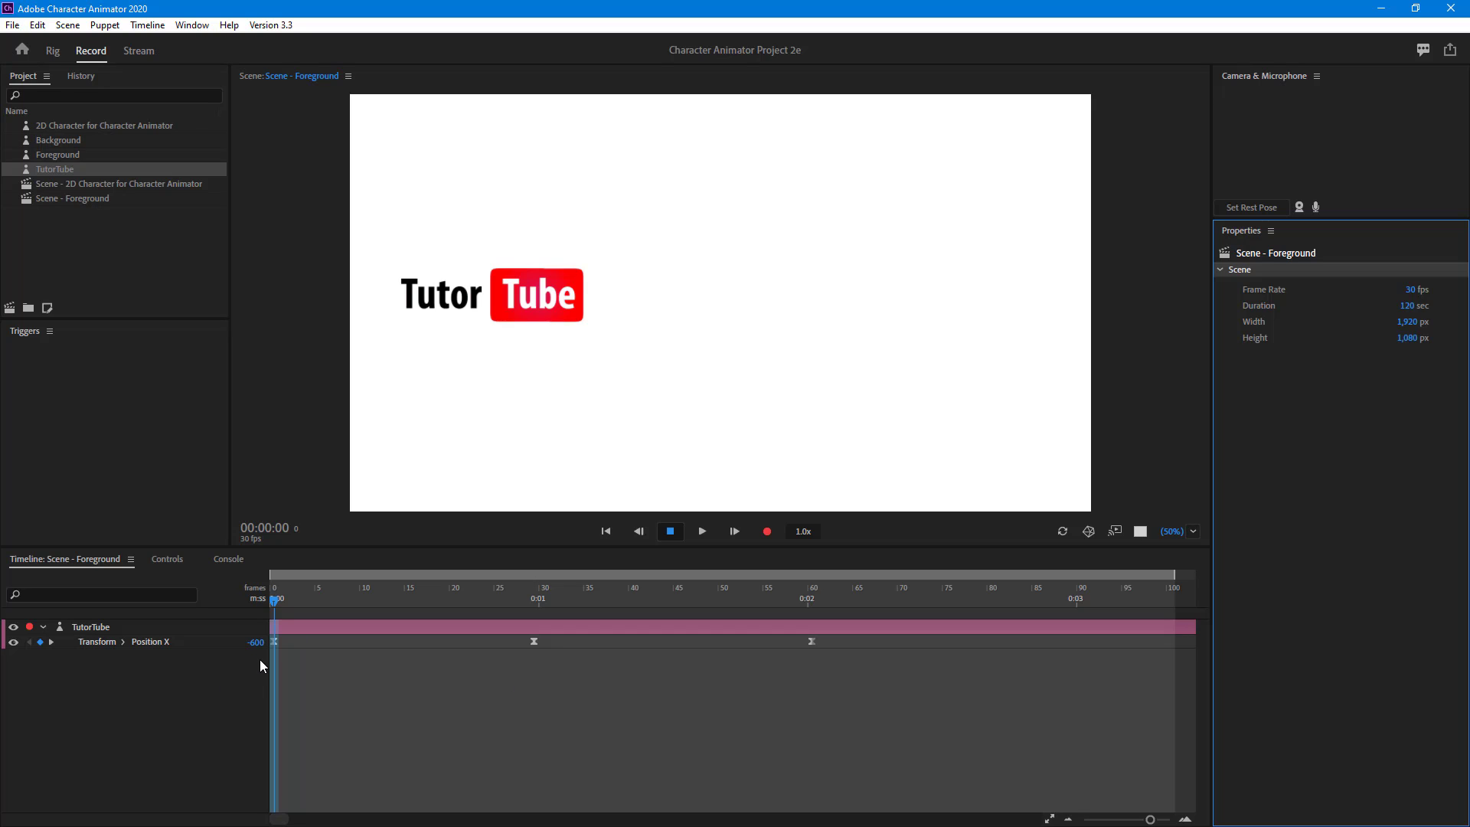
- Preview the logo slide, checking frames 0, 29 and 60 and scrubbing through the motion
{"action": "left_click", "coordinate": [702, 532]}
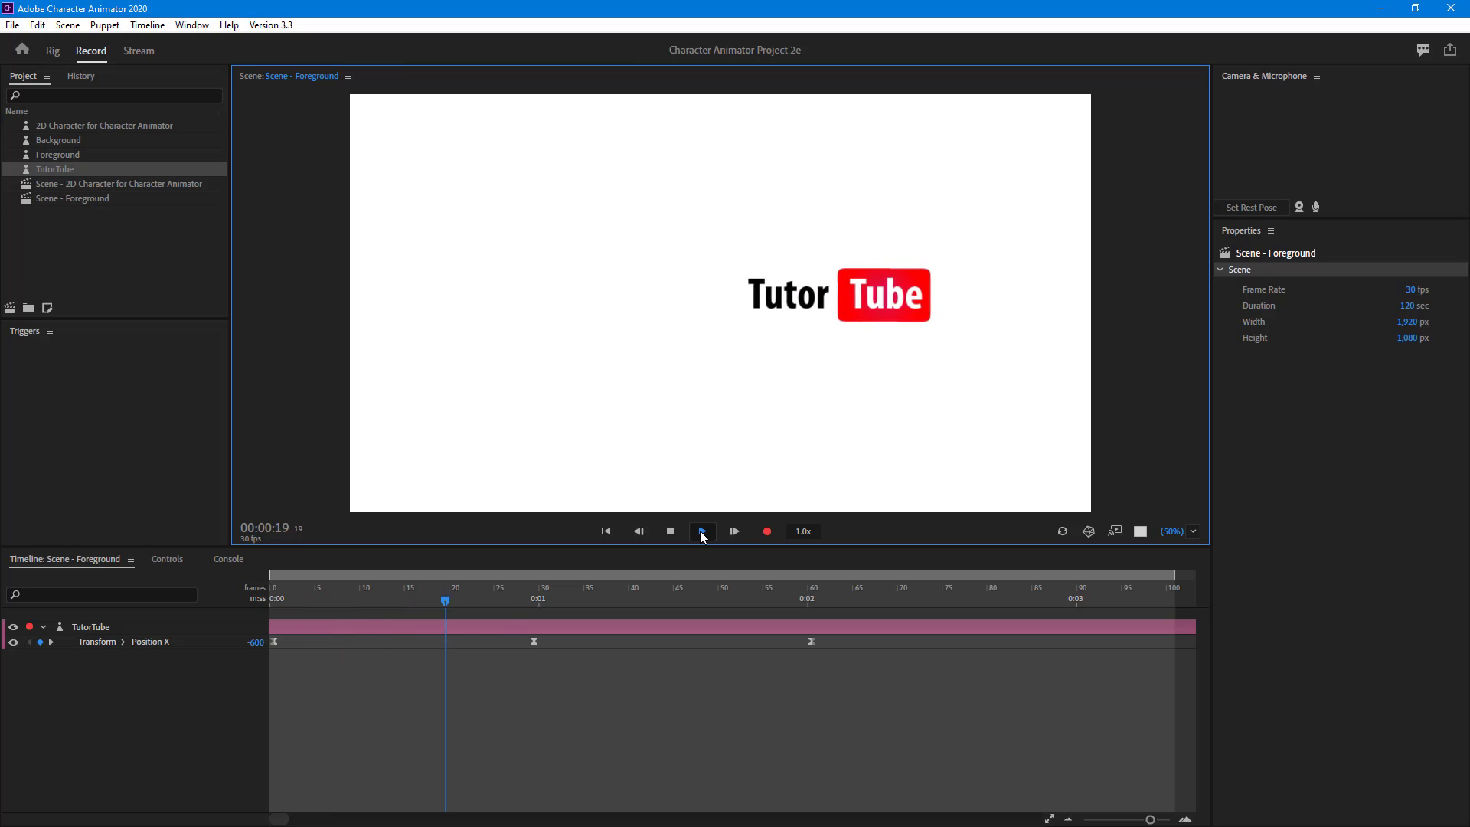
{"action": "left_click", "coordinate": [700, 531]}
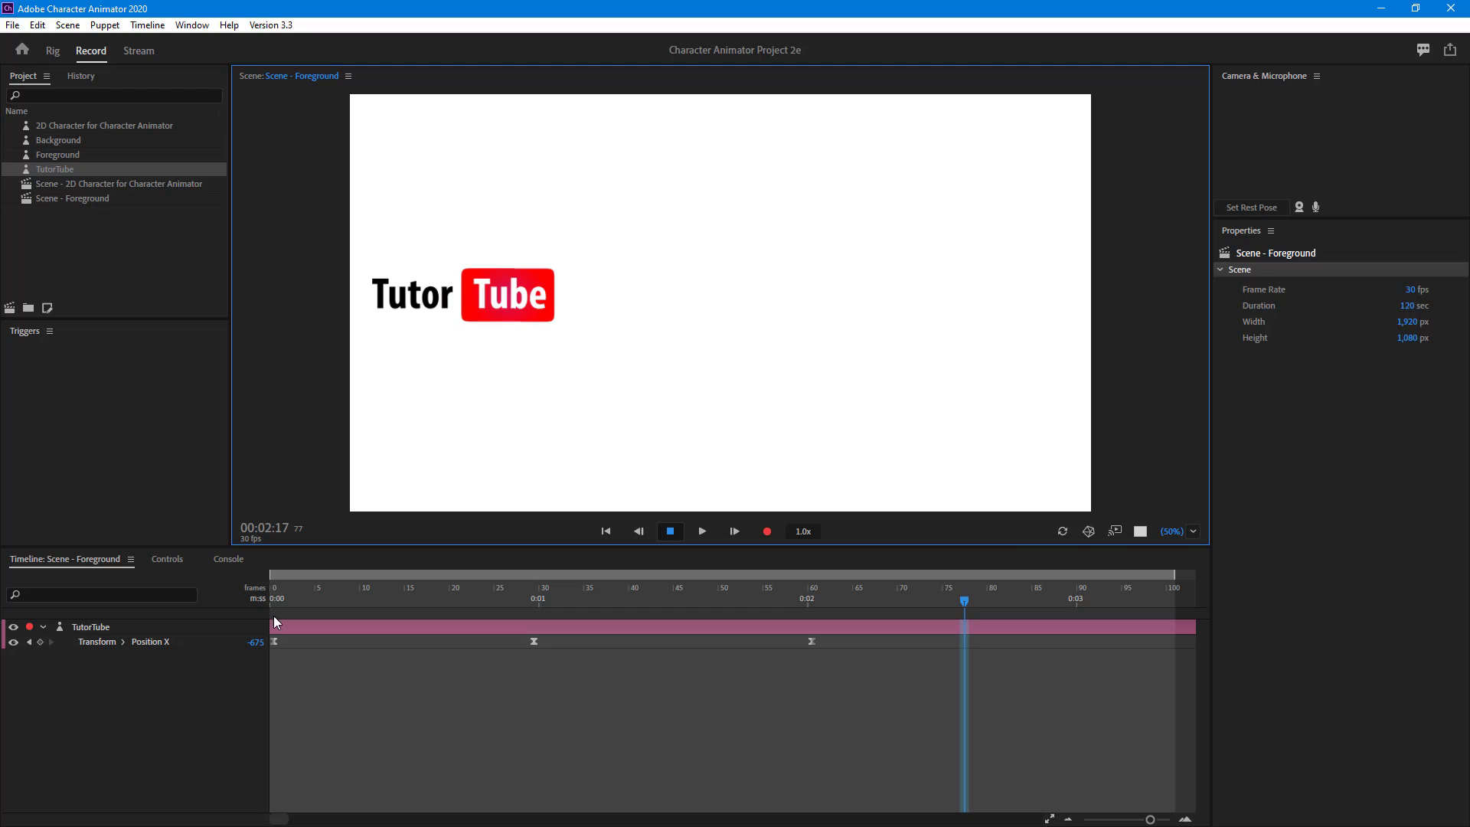
{"action": "left_click", "coordinate": [273, 596]}
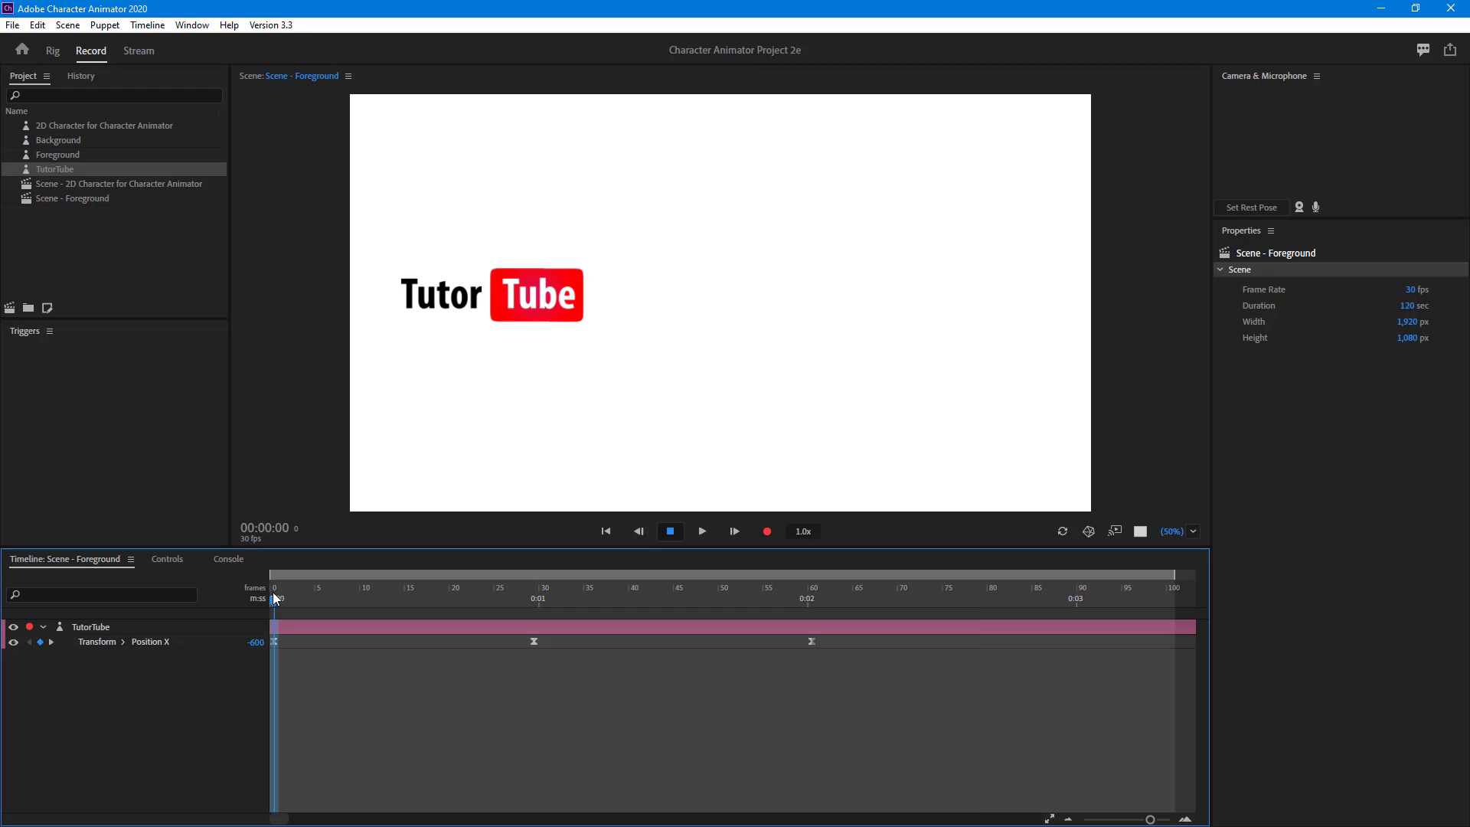
{"action": "left_click", "coordinate": [535, 600]}
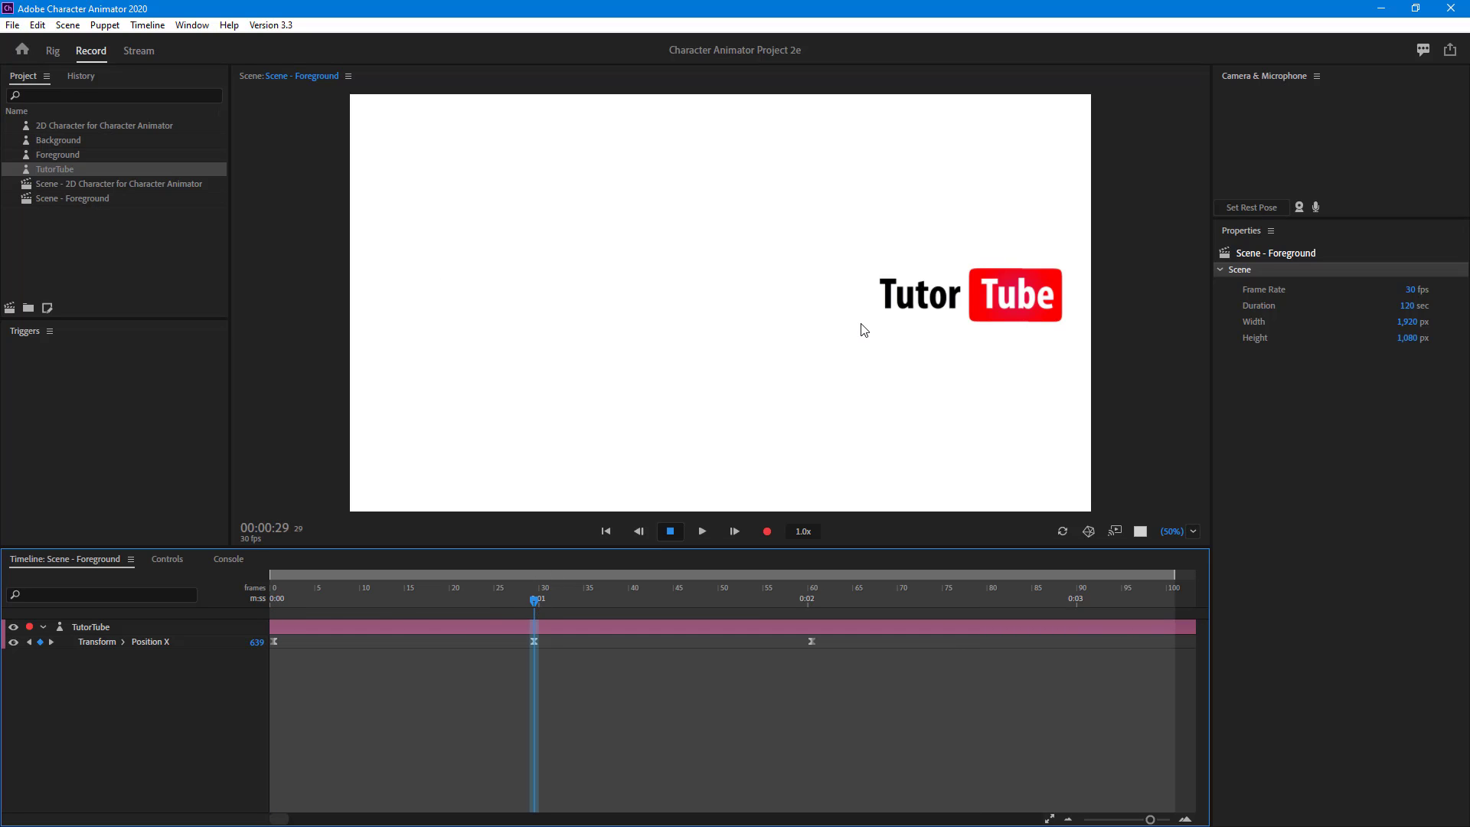
{"action": "left_click", "coordinate": [813, 597]}
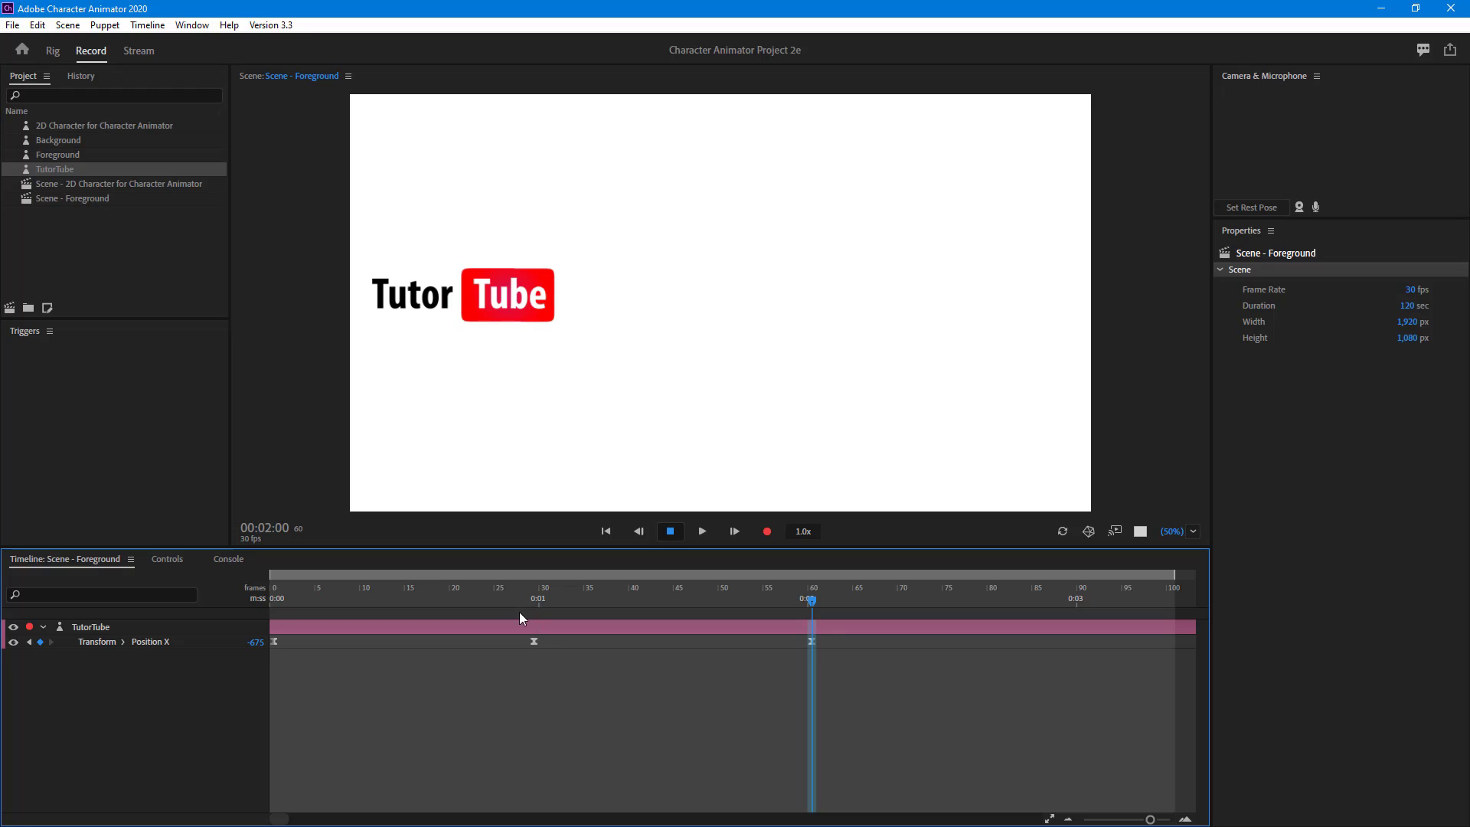
{"action": "mouse_move", "coordinate": [273, 598]}
{"action": "left_mouse_down"}
{"action": "mouse_move", "coordinate": [499, 603]}
{"action": "mouse_move", "coordinate": [278, 629]}
{"action": "left_mouse_up"}
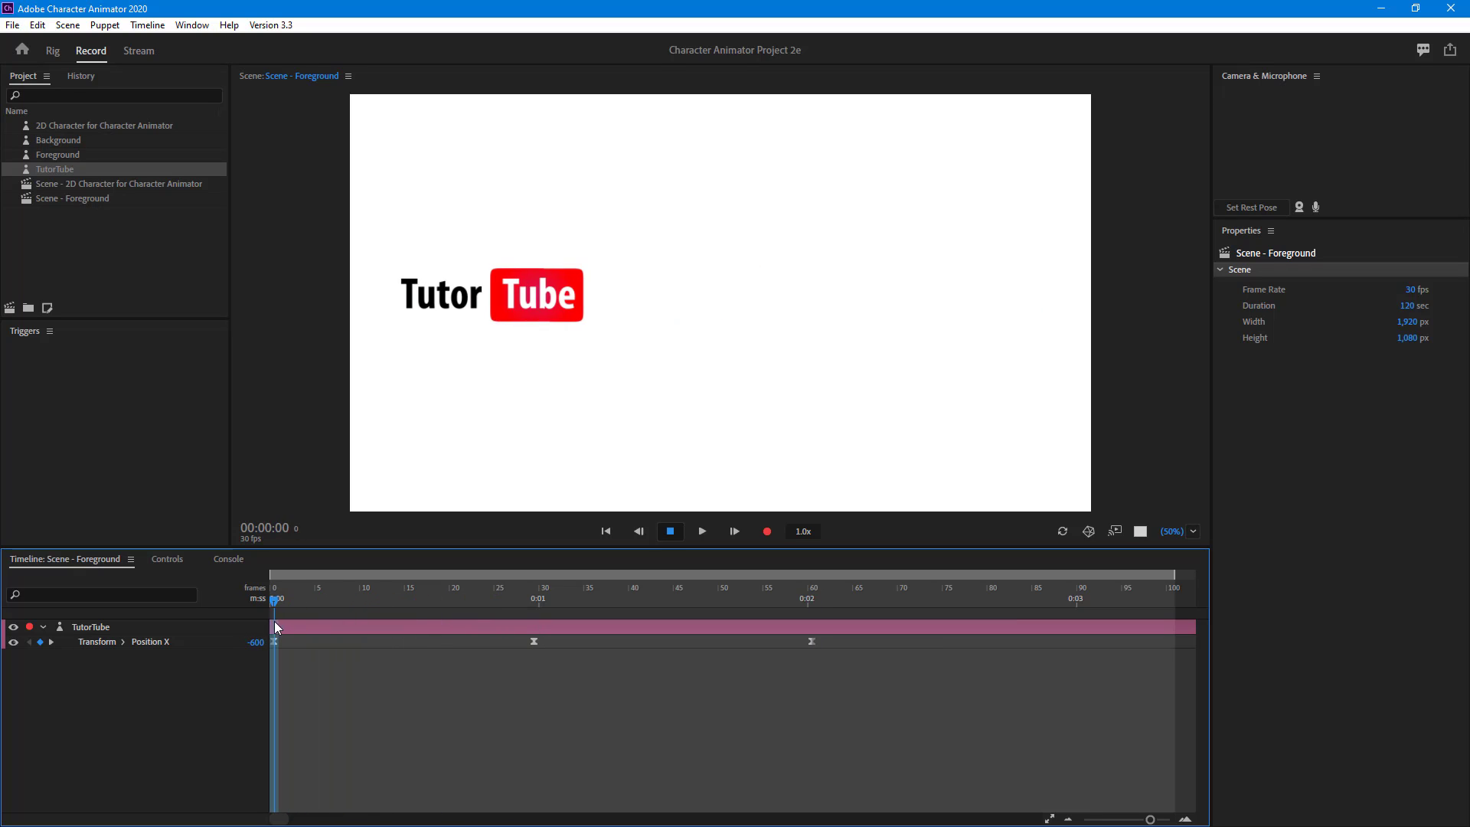
- Retime the Position X keyframes so the middle sits at frame 9 and the last near frame 18
{"action": "left_click_drag", "start_coordinate": [534, 642], "coordinate": [524, 648]}
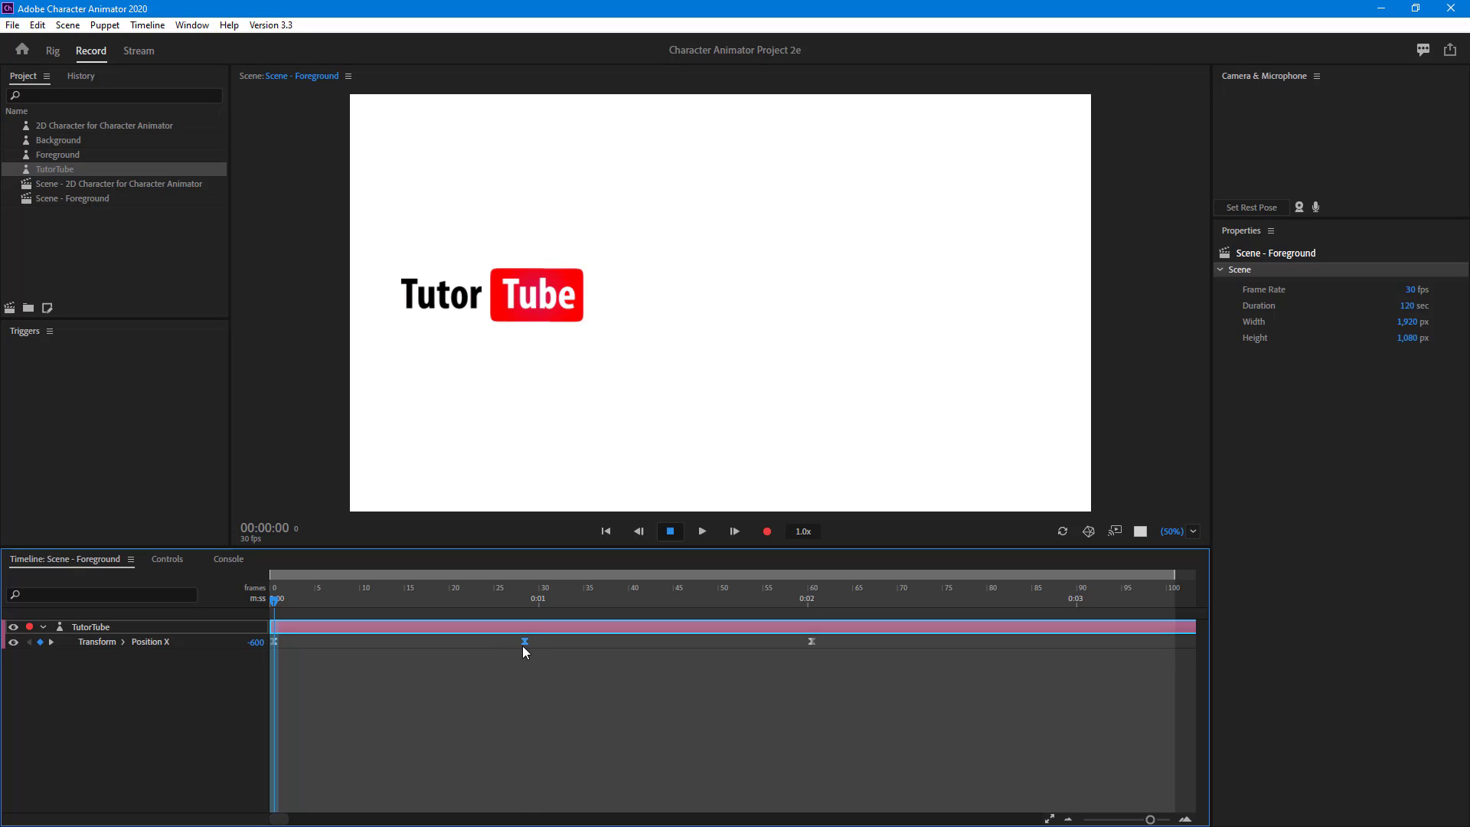
{"action": "left_click_drag", "start_coordinate": [359, 644], "coordinate": [350, 644]}
{"action": "left_click_drag", "start_coordinate": [278, 602], "coordinate": [275, 635]}
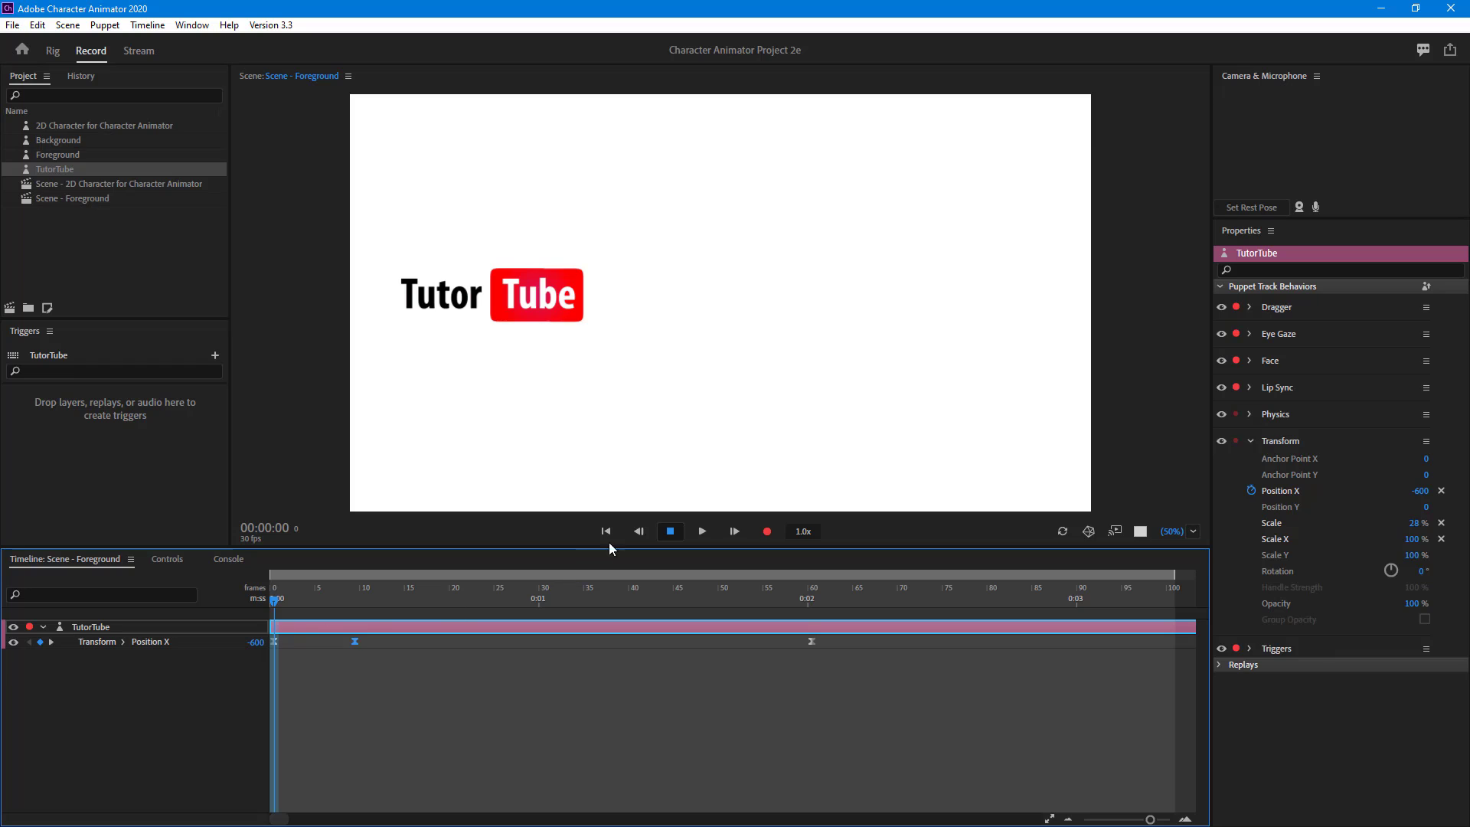
{"action": "left_click", "coordinate": [706, 535]}
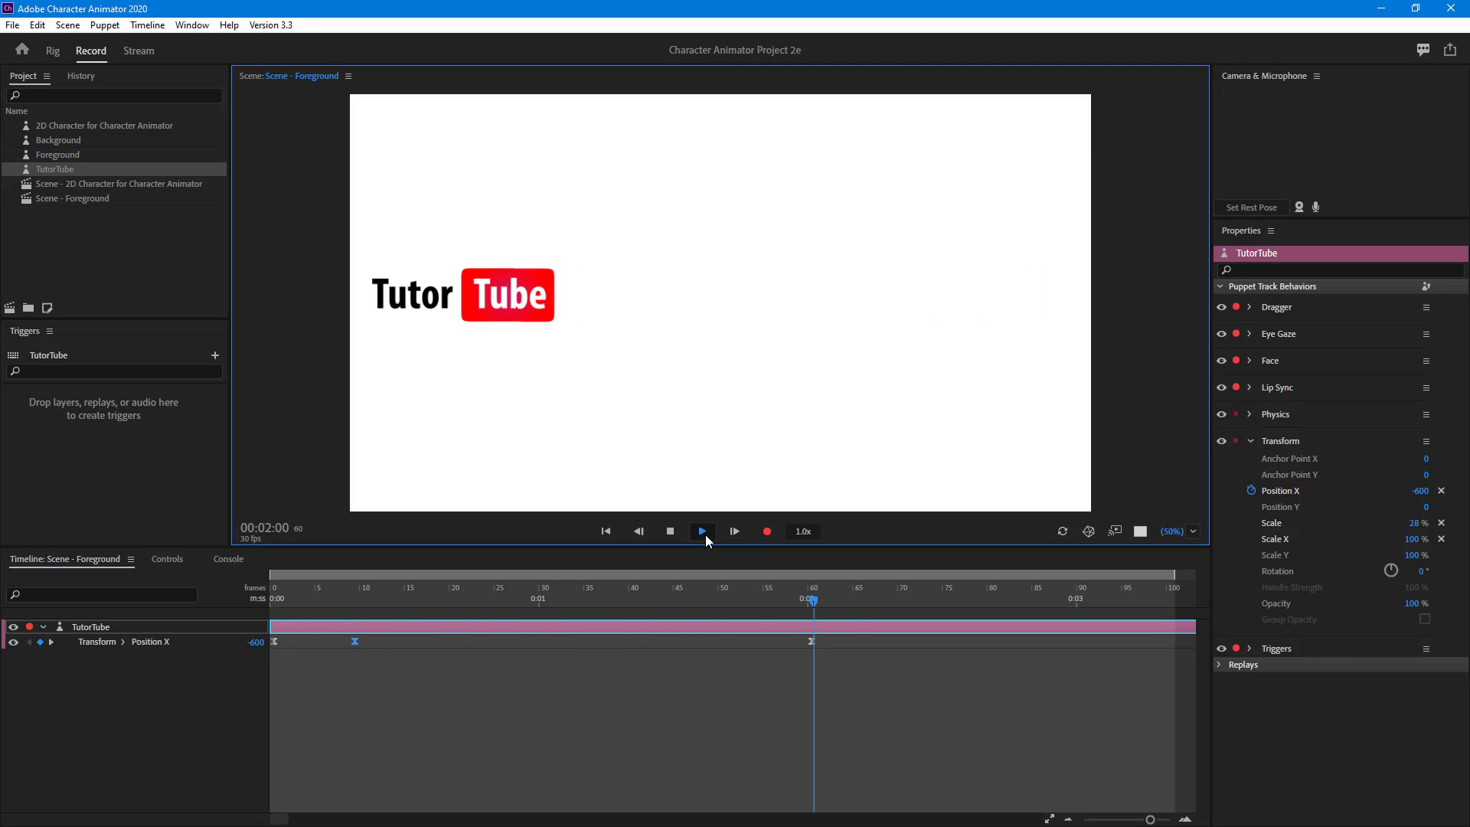
{"action": "left_click", "coordinate": [705, 534]}
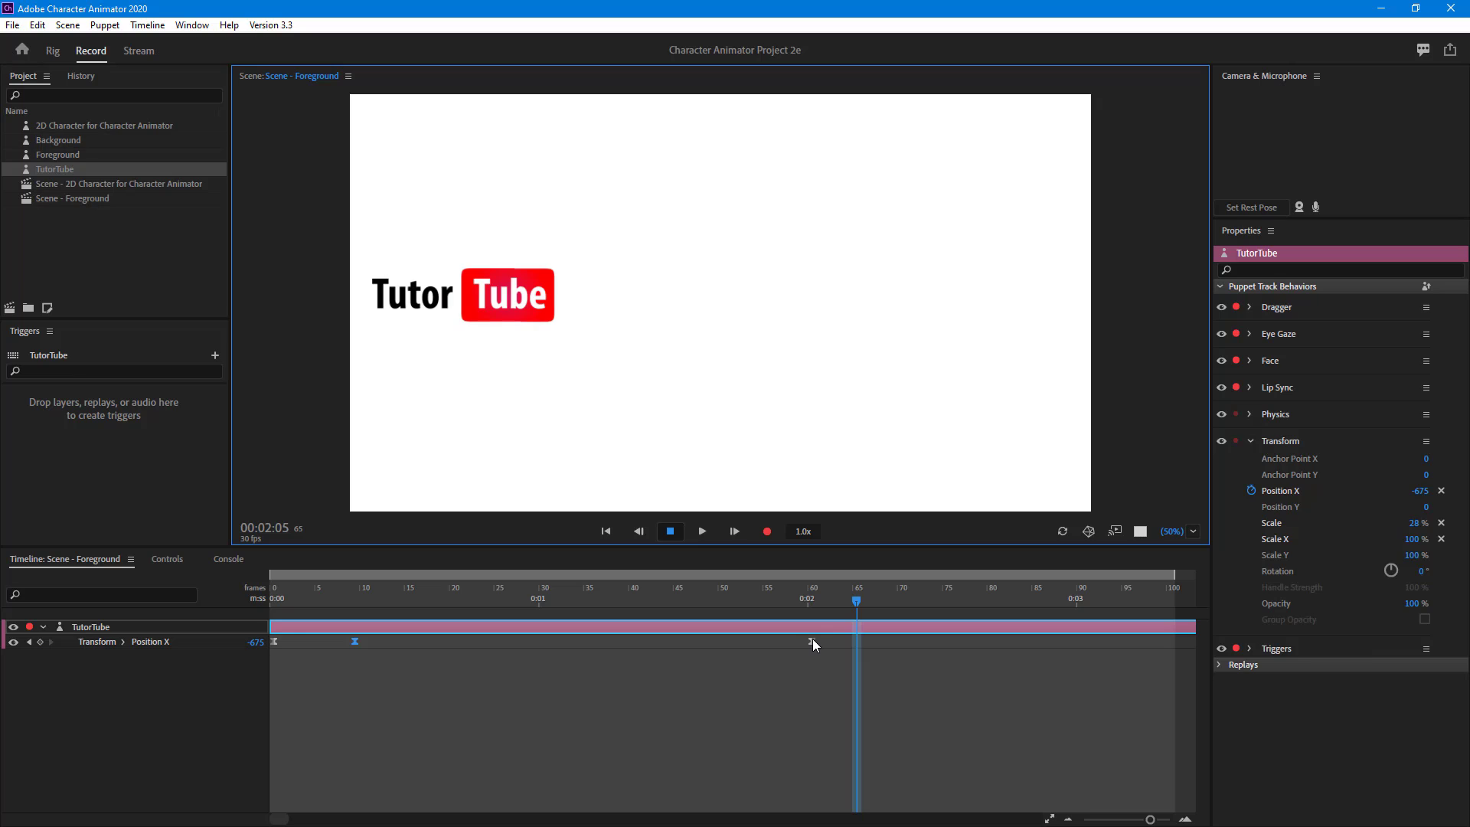
{"action": "left_click_drag", "start_coordinate": [814, 643], "coordinate": [783, 655]}
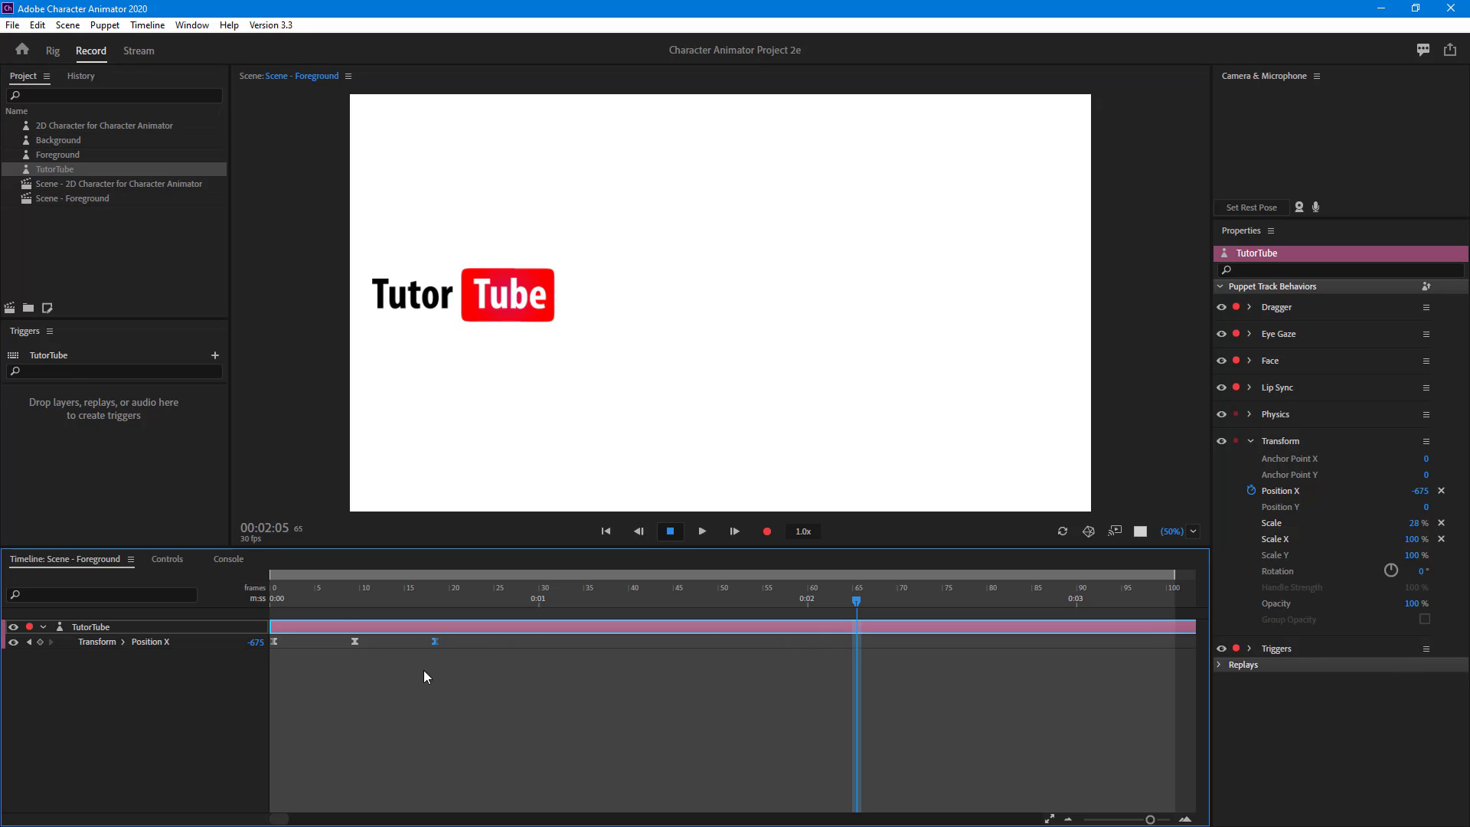
{"action": "key", "text": "Home"}
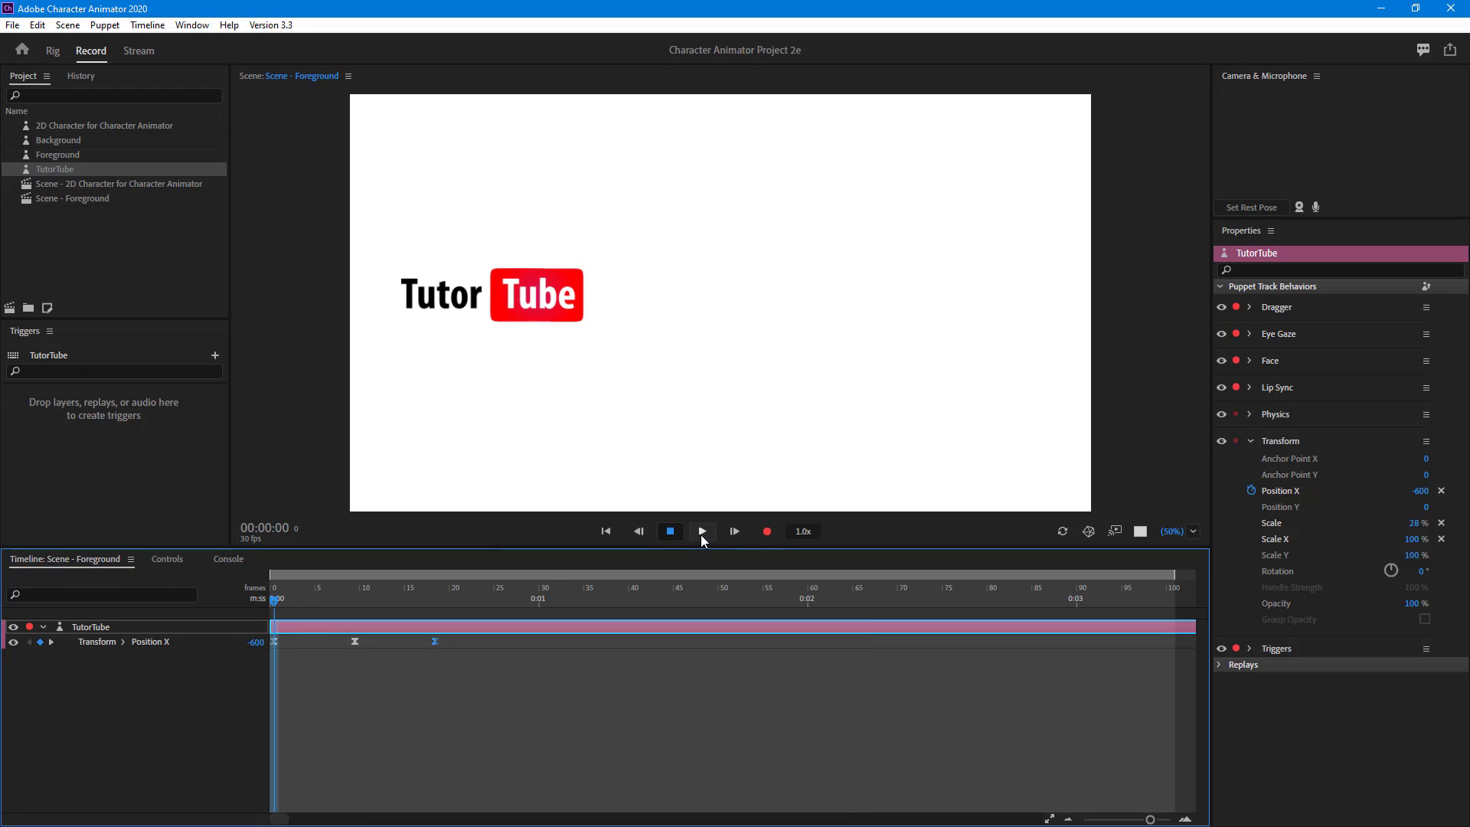
{"action": "left_click_drag", "start_coordinate": [276, 598], "coordinate": [431, 612]}
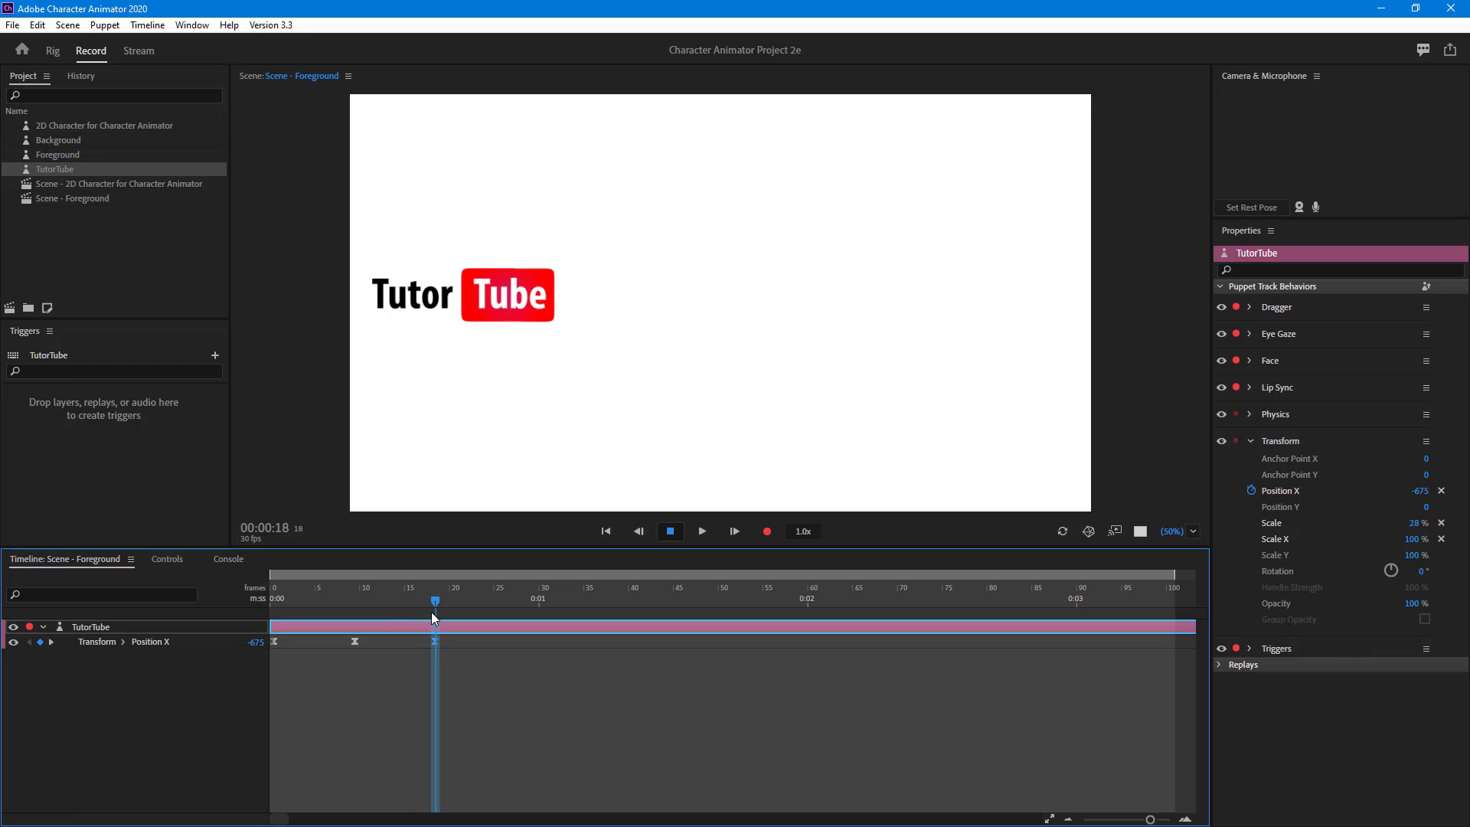
{"action": "key", "text": "Home"}
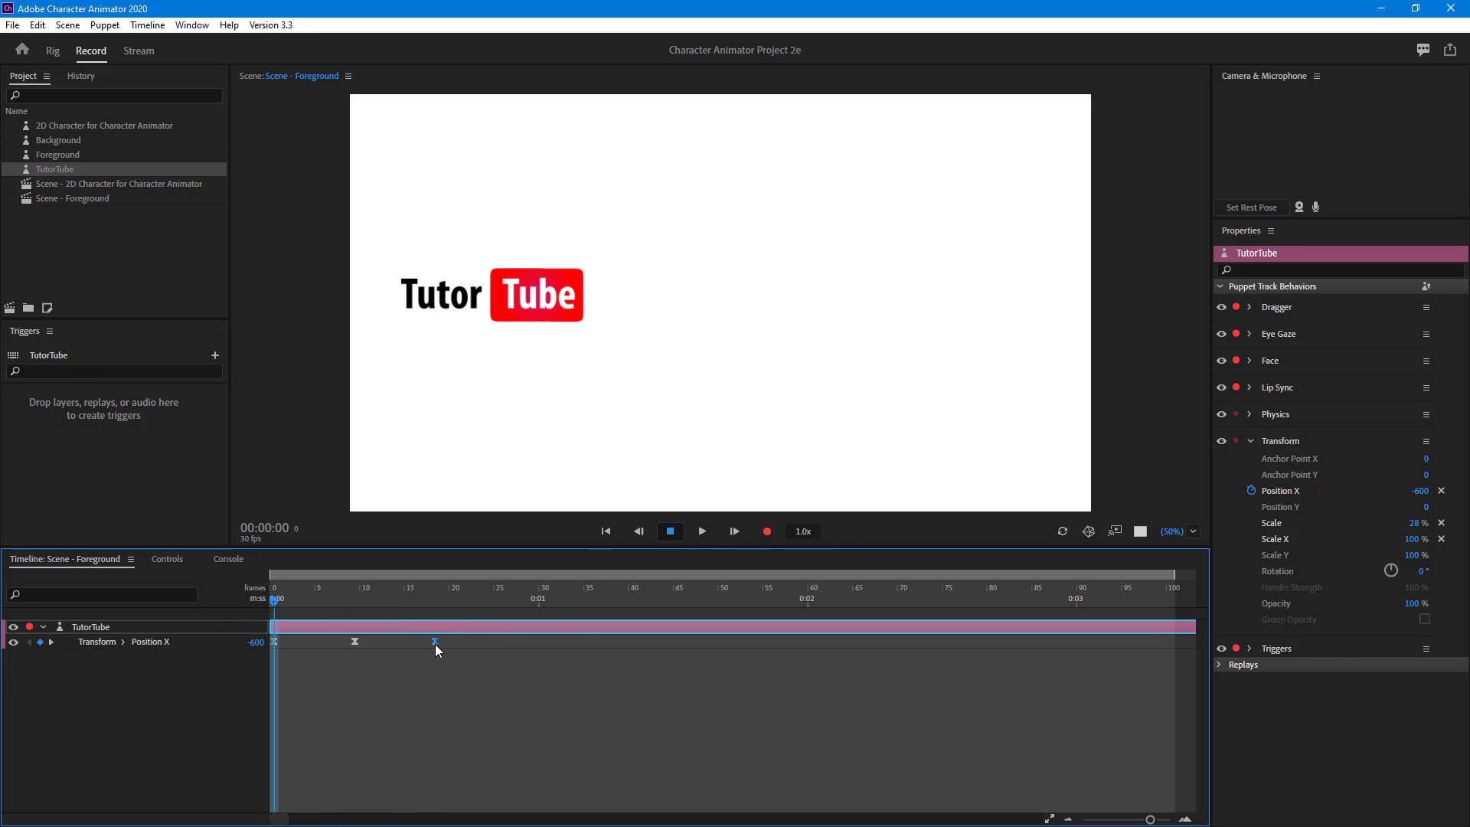
{"action": "left_click", "coordinate": [702, 532]}
{"action": "left_click", "coordinate": [545, 752]}
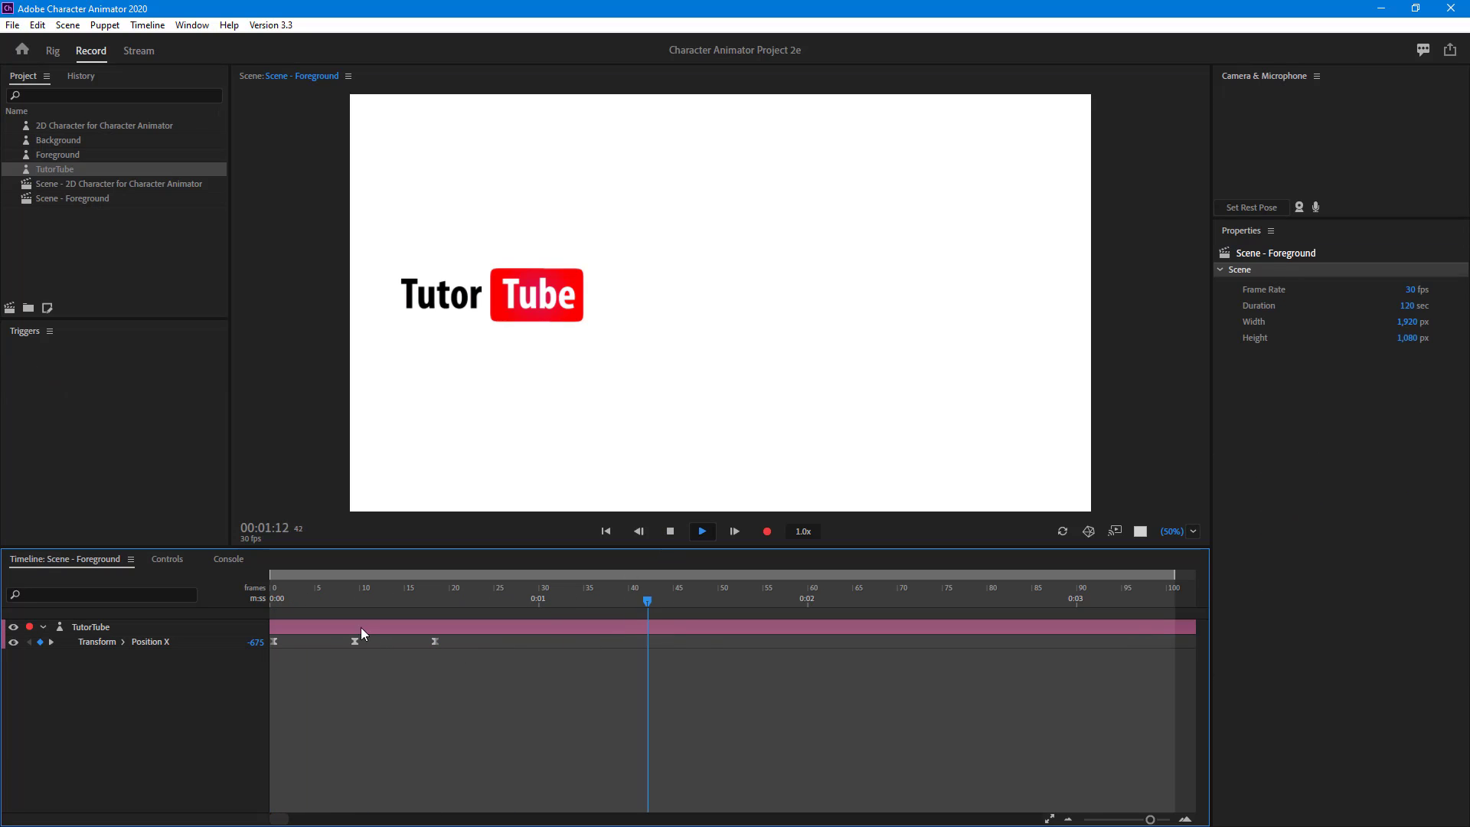
{"action": "left_click_drag", "start_coordinate": [355, 587], "coordinate": [239, 603]}
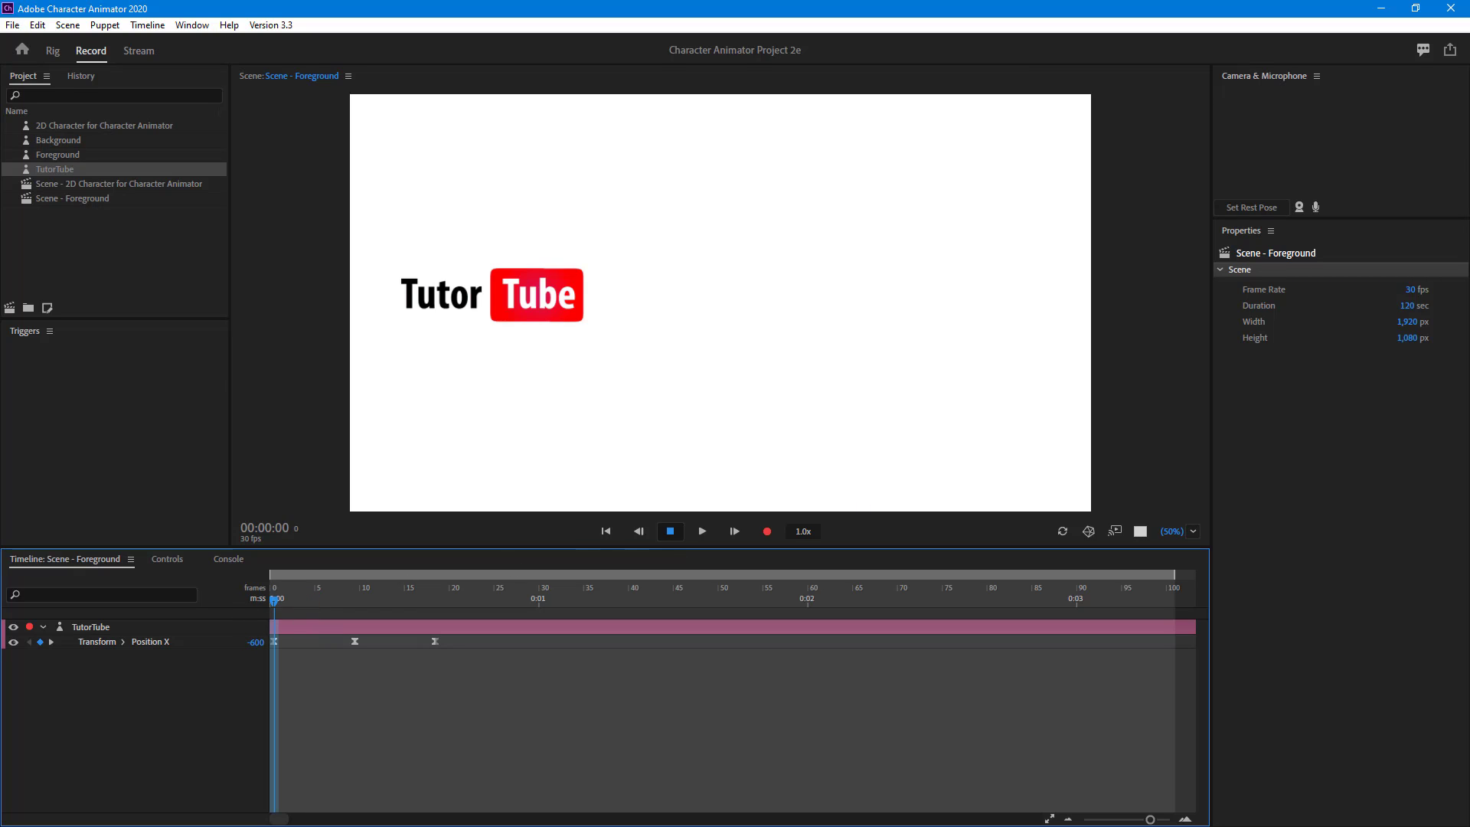
{"action": "left_click", "coordinate": [702, 535]}
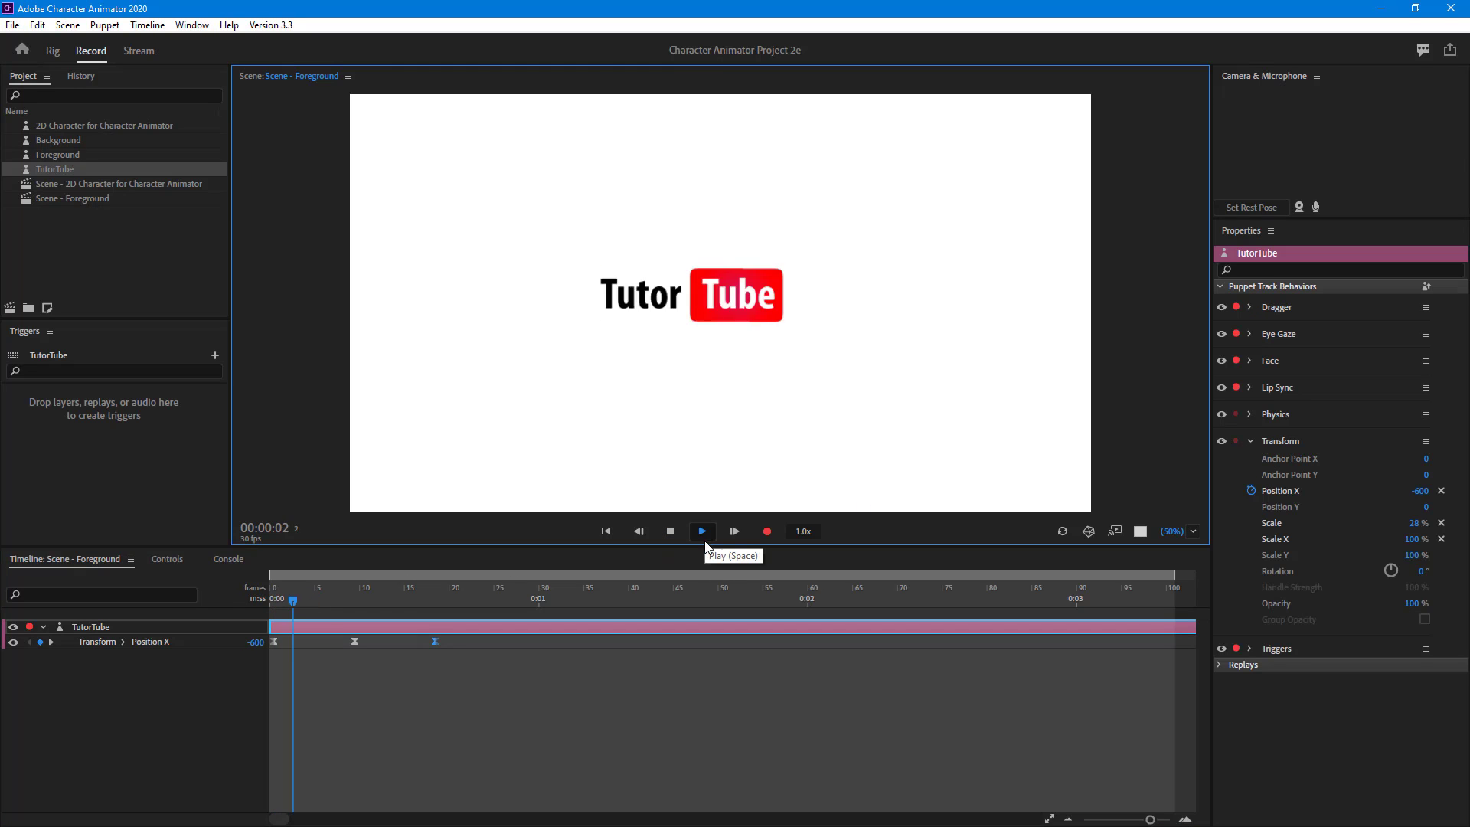
{"action": "left_click", "coordinate": [671, 532]}
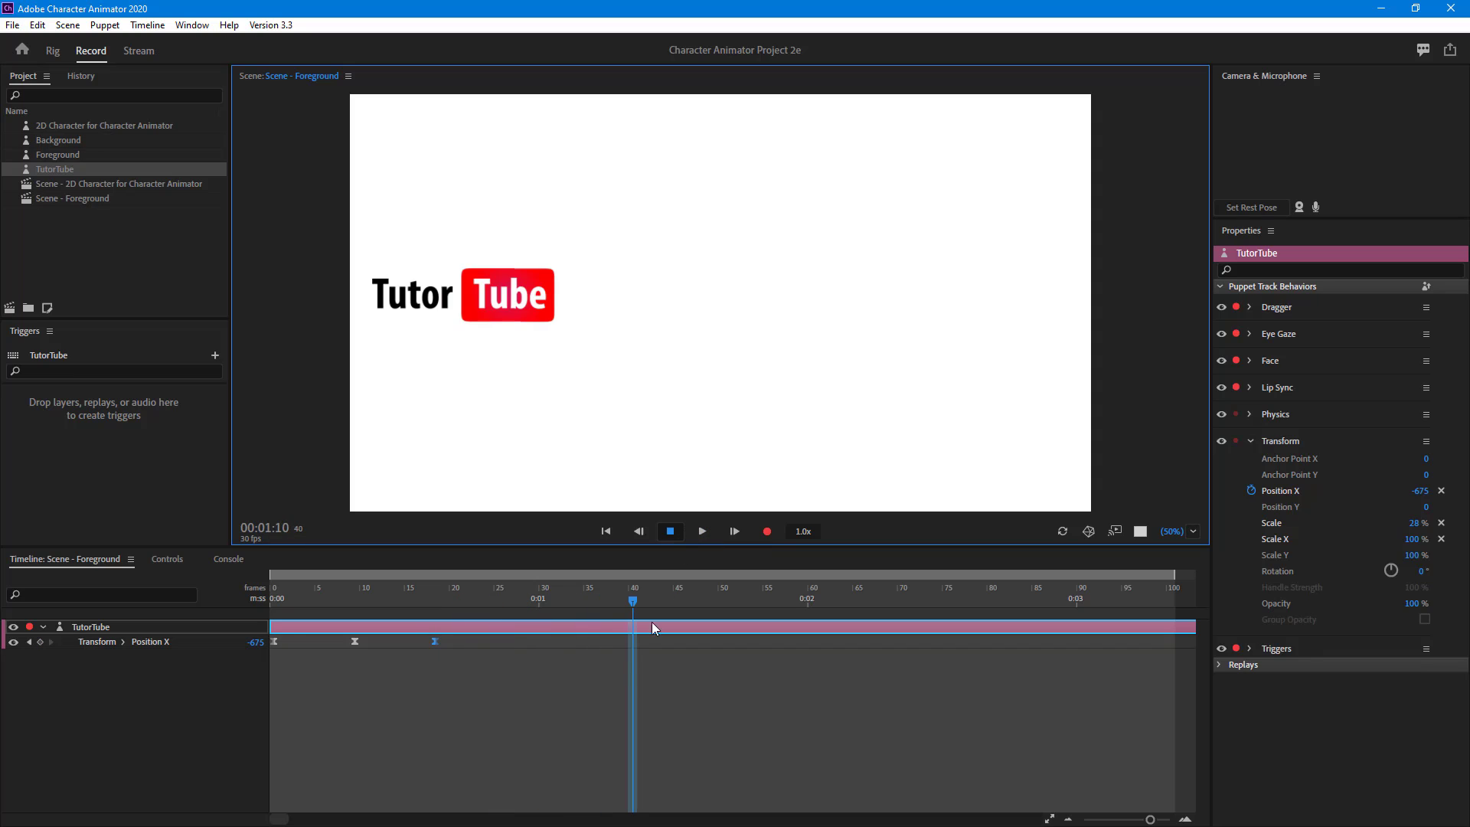
{"action": "left_click", "coordinate": [581, 718]}
{"action": "left_click_drag", "start_coordinate": [298, 589], "coordinate": [390, 605]}
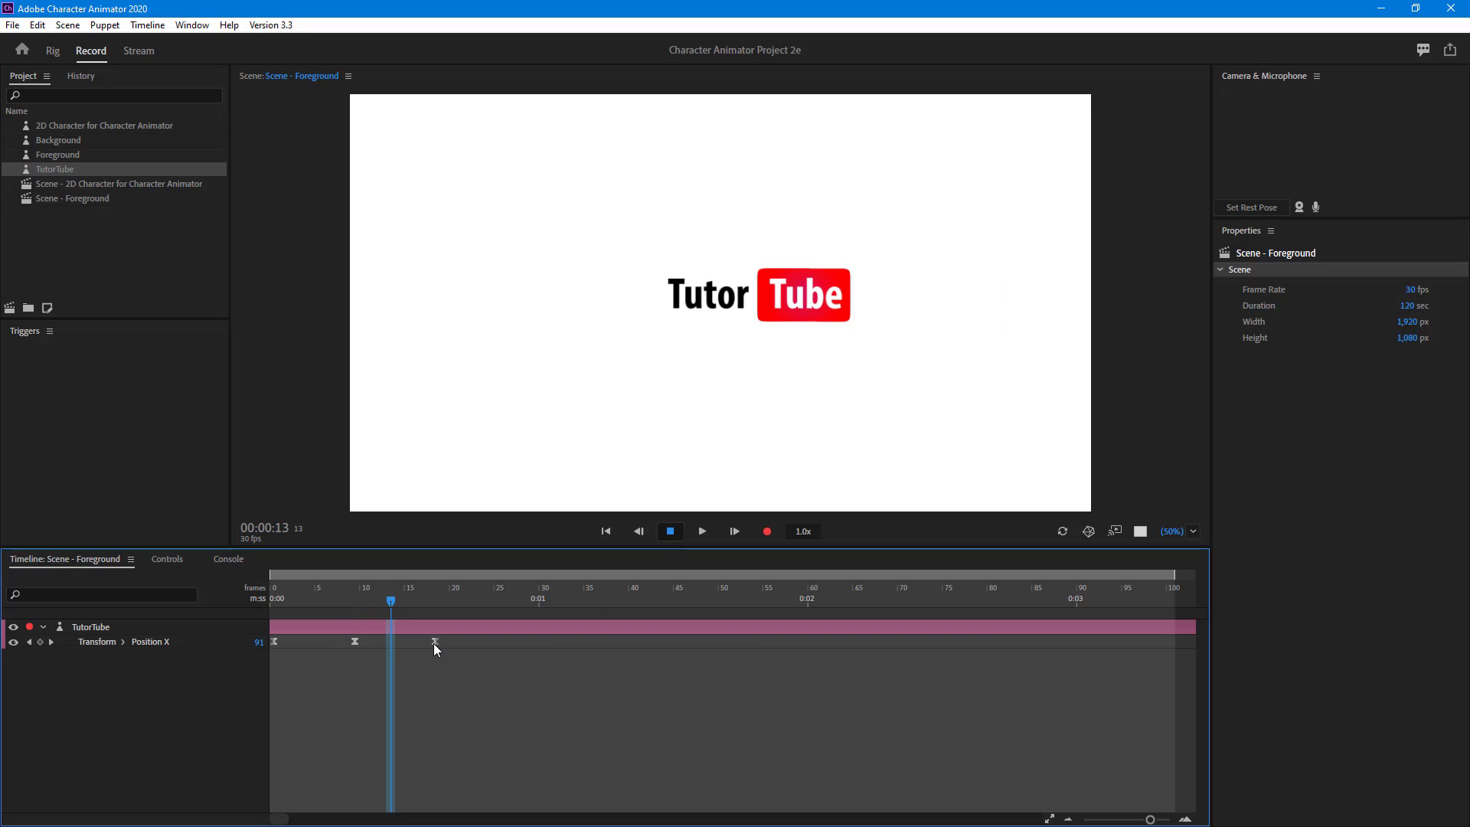
- Move the last Position X keyframe to about frame 31, then scrub past the frame-9 keyframe
{"action": "left_click_drag", "start_coordinate": [434, 642], "coordinate": [551, 643]}
{"action": "left_click", "coordinate": [355, 640]}
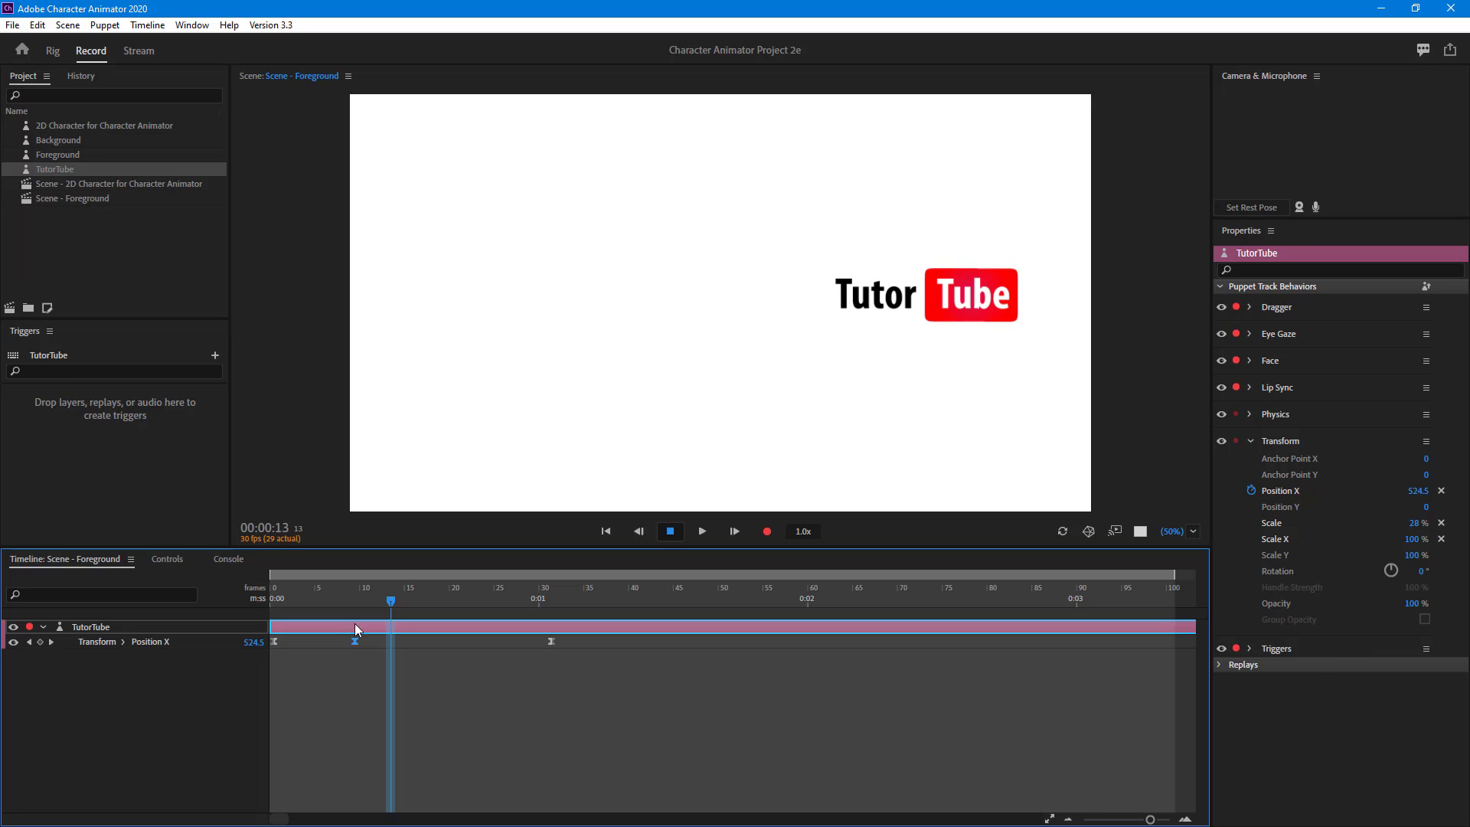
{"action": "left_click_drag", "start_coordinate": [353, 599], "coordinate": [357, 597]}
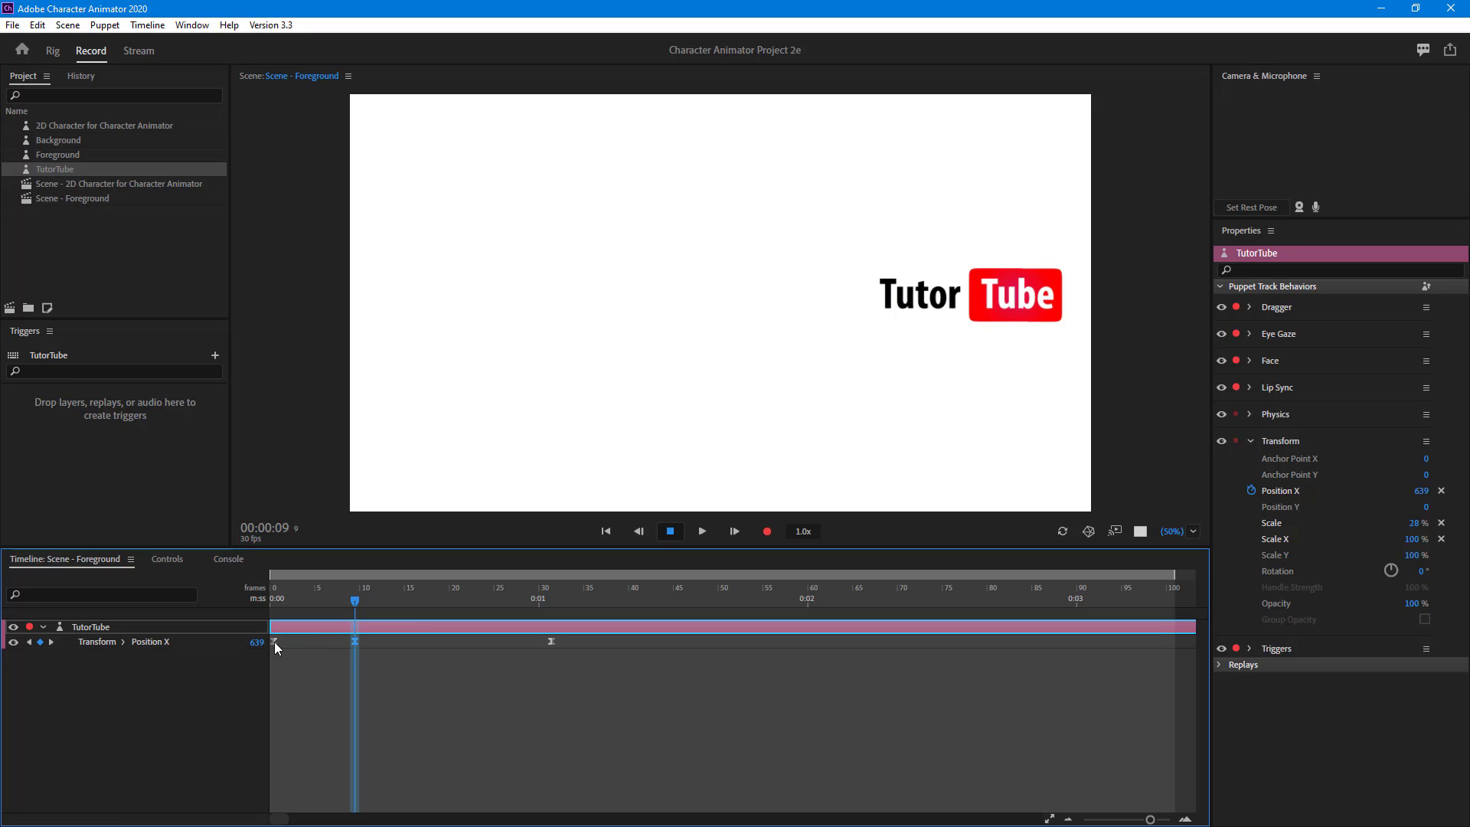
{"action": "mouse_move", "coordinate": [361, 598]}
{"action": "left_mouse_down"}
{"action": "mouse_move", "coordinate": [418, 601]}
{"action": "mouse_move", "coordinate": [346, 603]}
{"action": "mouse_move", "coordinate": [364, 602]}
{"action": "left_mouse_up"}
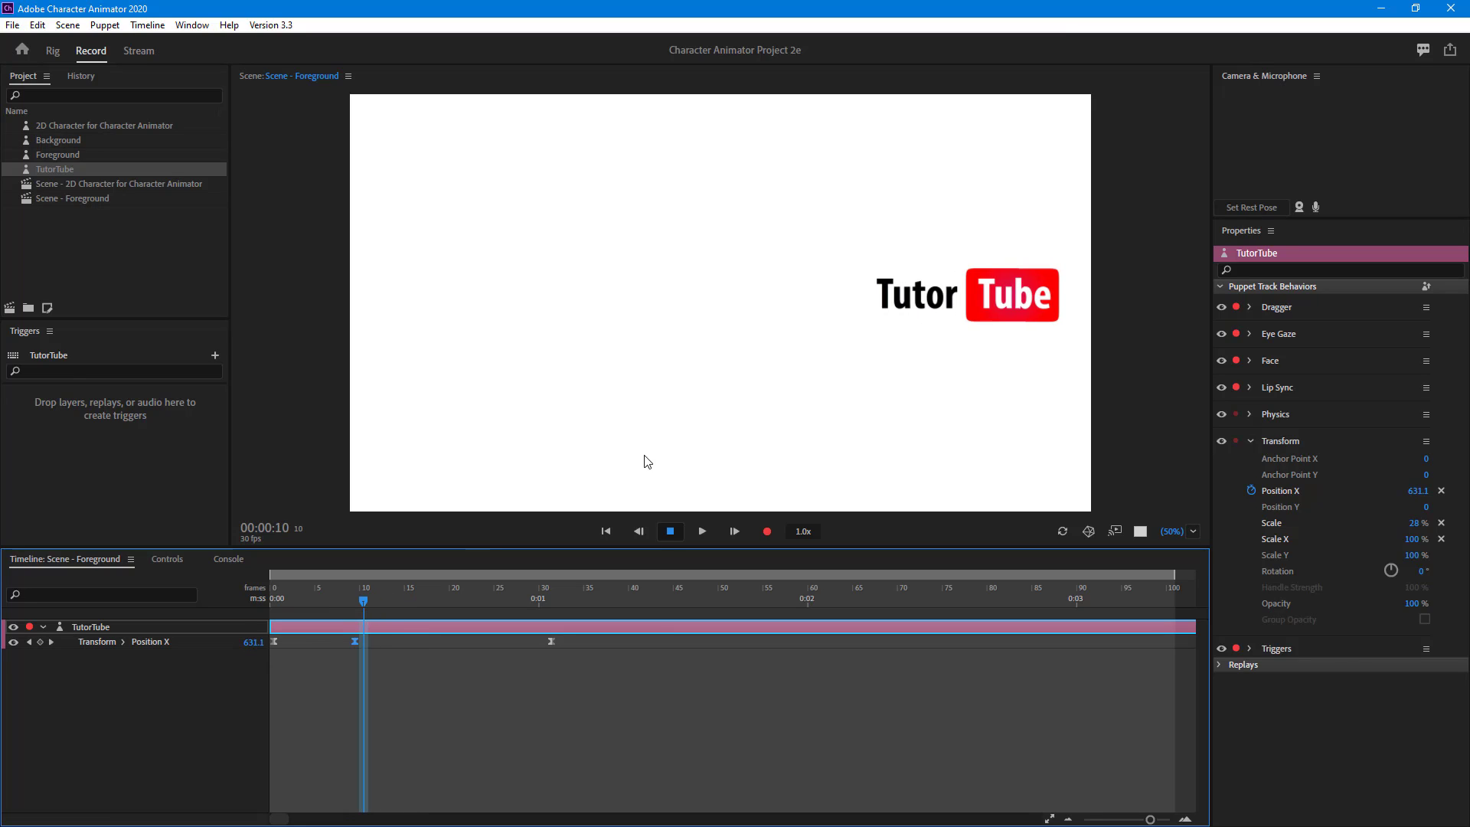
- Duplicate the frame-9 Position X keyframe at frame 21 using Edit > Copy and Edit > Paste
{"action": "left_click", "coordinate": [392, 671]}
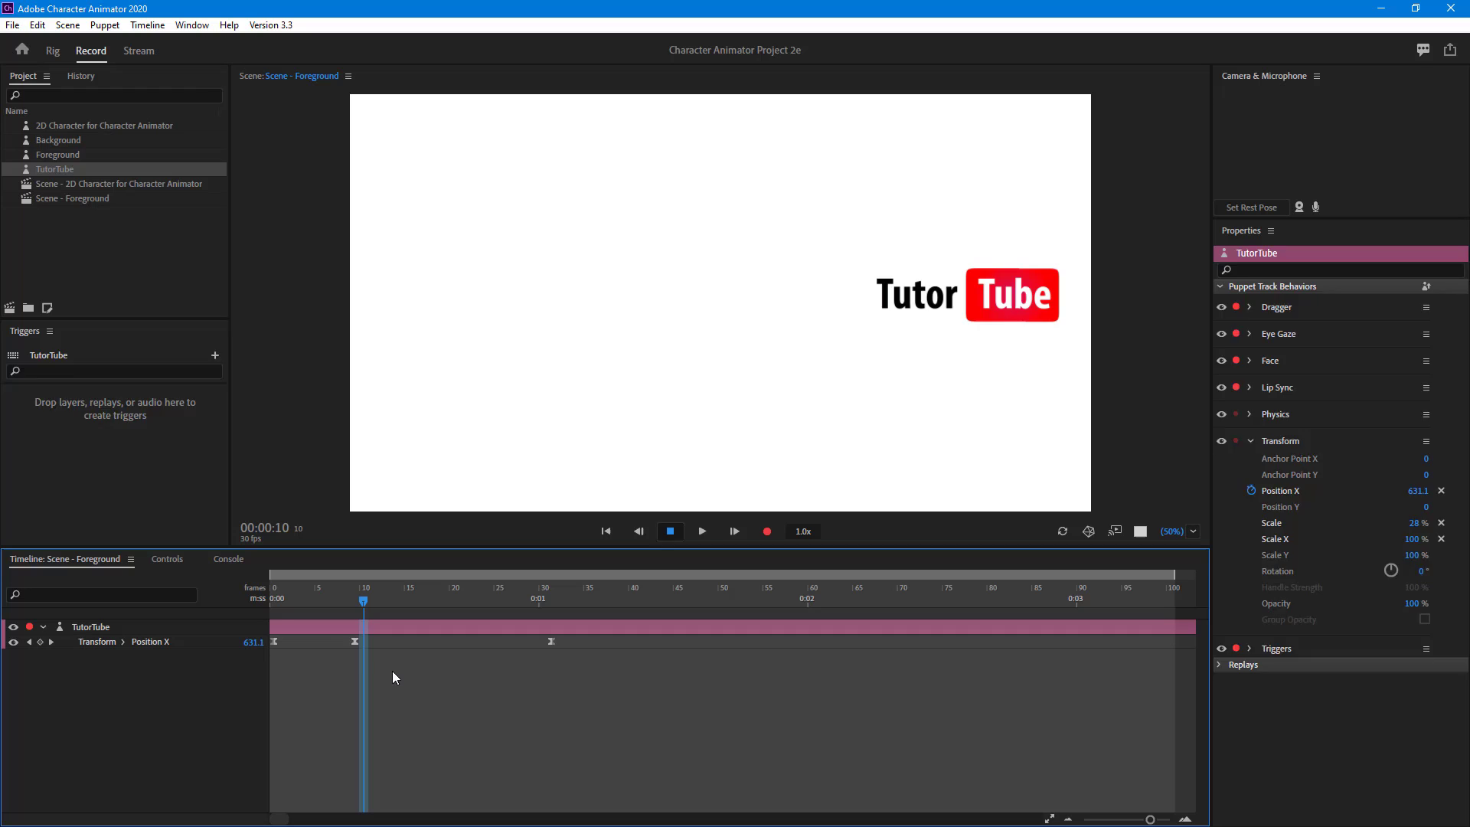
{"action": "left_click_drag", "start_coordinate": [389, 671], "coordinate": [348, 642]}
{"action": "right_click", "coordinate": [355, 645]}
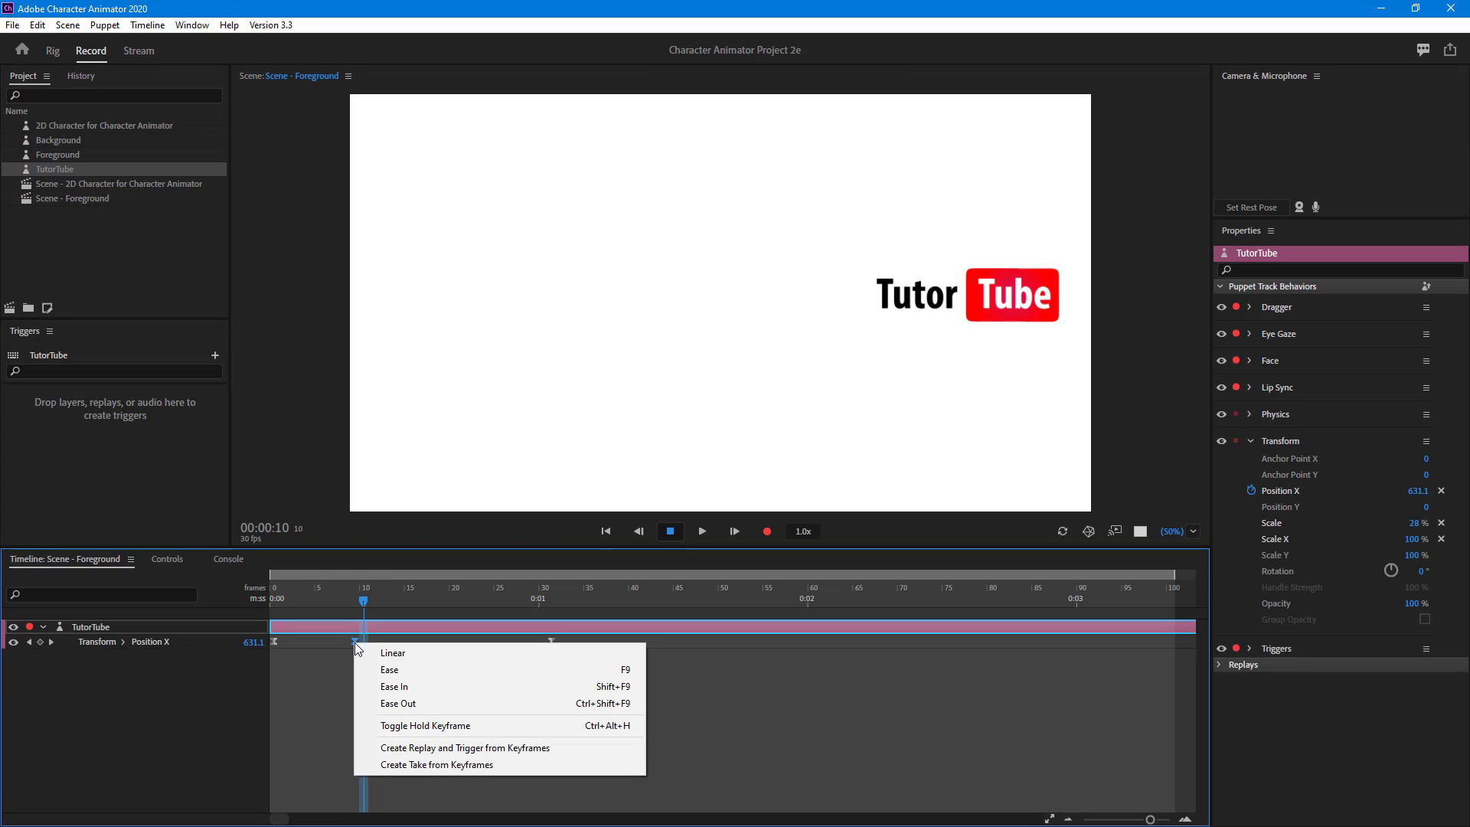
{"action": "left_click", "coordinate": [347, 661]}
{"action": "left_click_drag", "start_coordinate": [348, 658], "coordinate": [342, 639]}
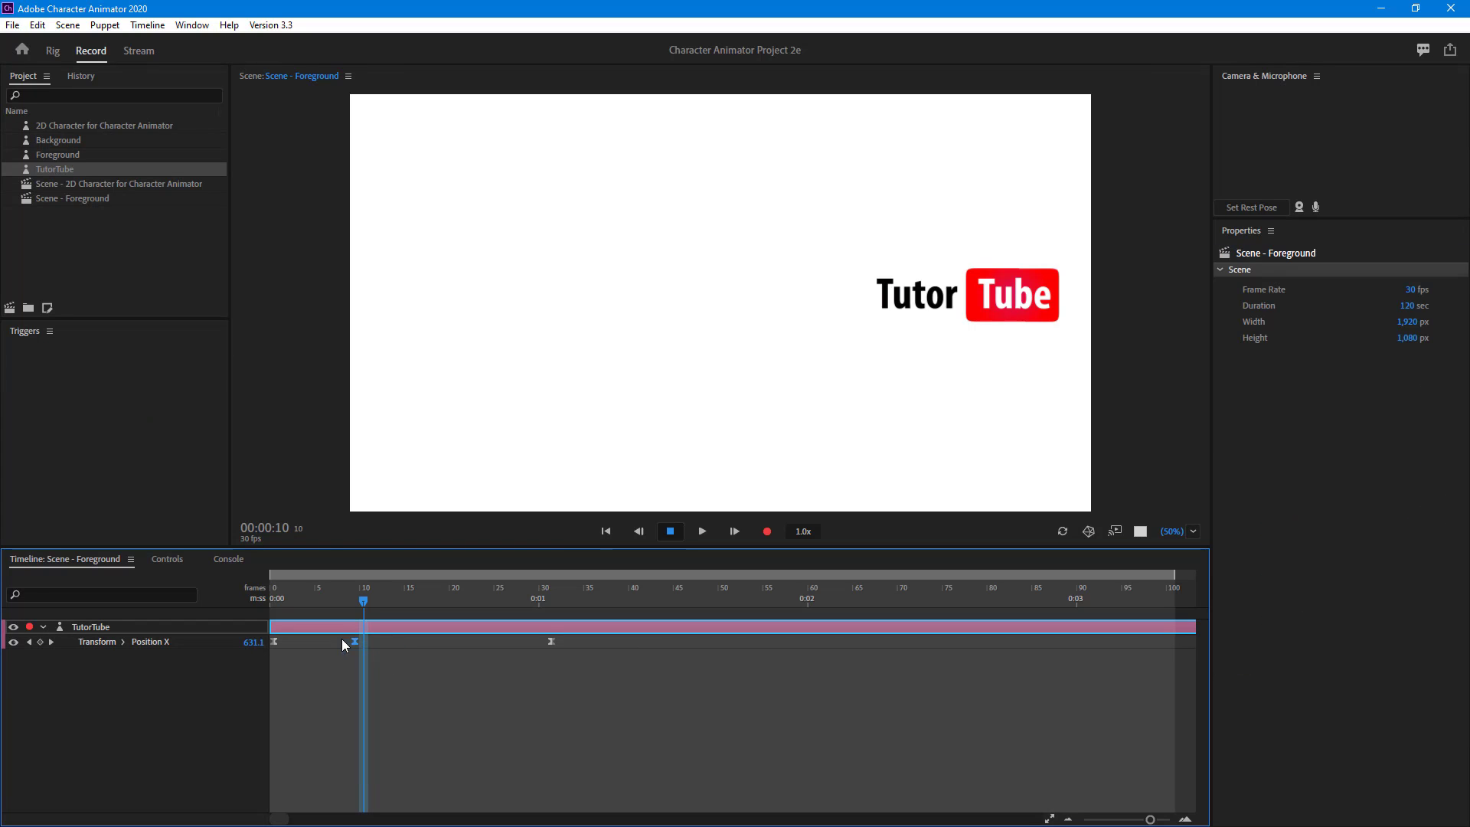
{"action": "left_click", "coordinate": [36, 28]}
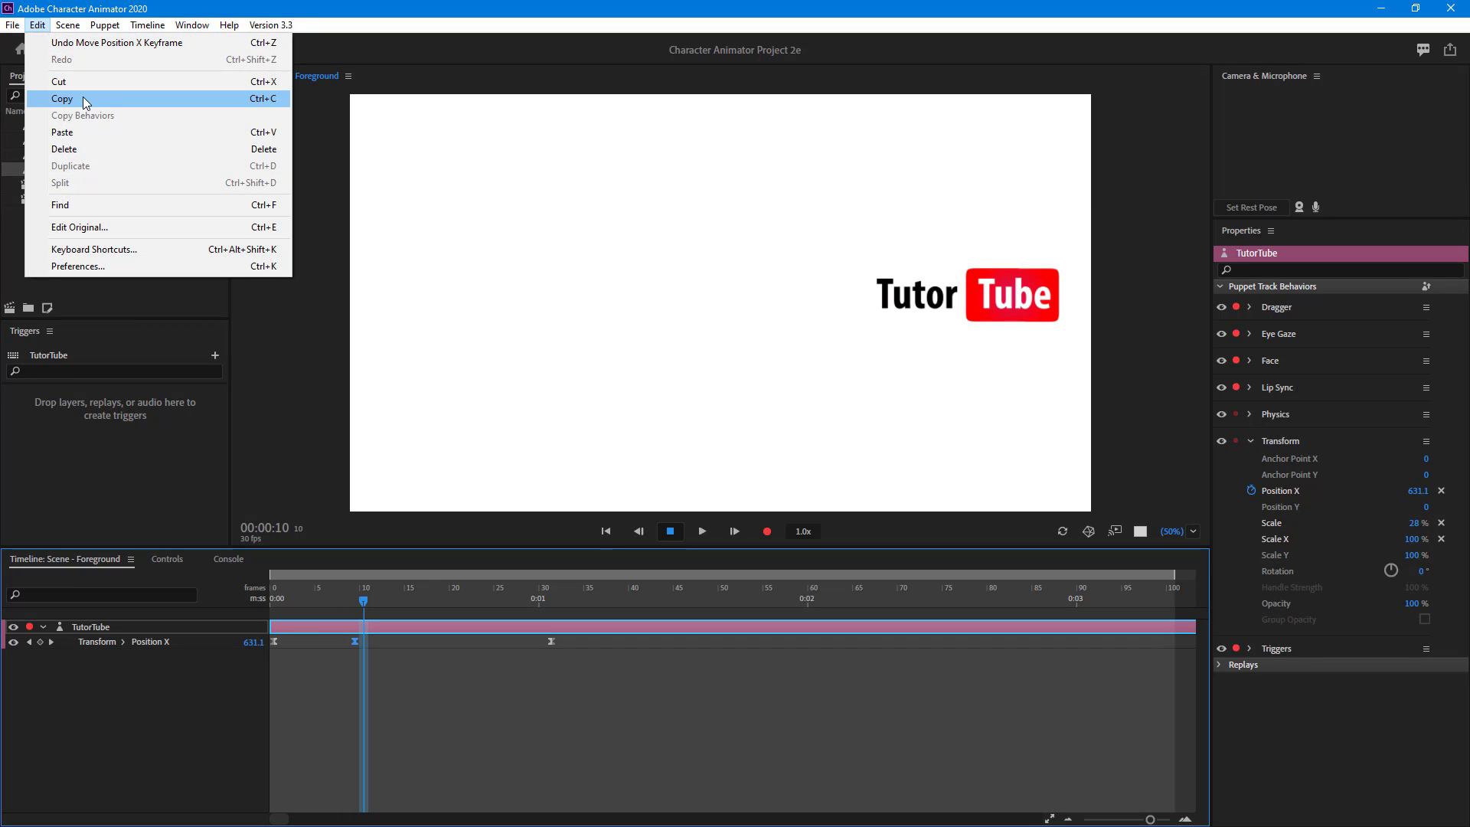
{"action": "left_click", "coordinate": [83, 97]}
{"action": "mouse_move", "coordinate": [456, 596]}
{"action": "left_mouse_down"}
{"action": "mouse_move", "coordinate": [469, 587]}
{"action": "mouse_move", "coordinate": [461, 596]}
{"action": "left_mouse_up"}
{"action": "left_click", "coordinate": [37, 29]}
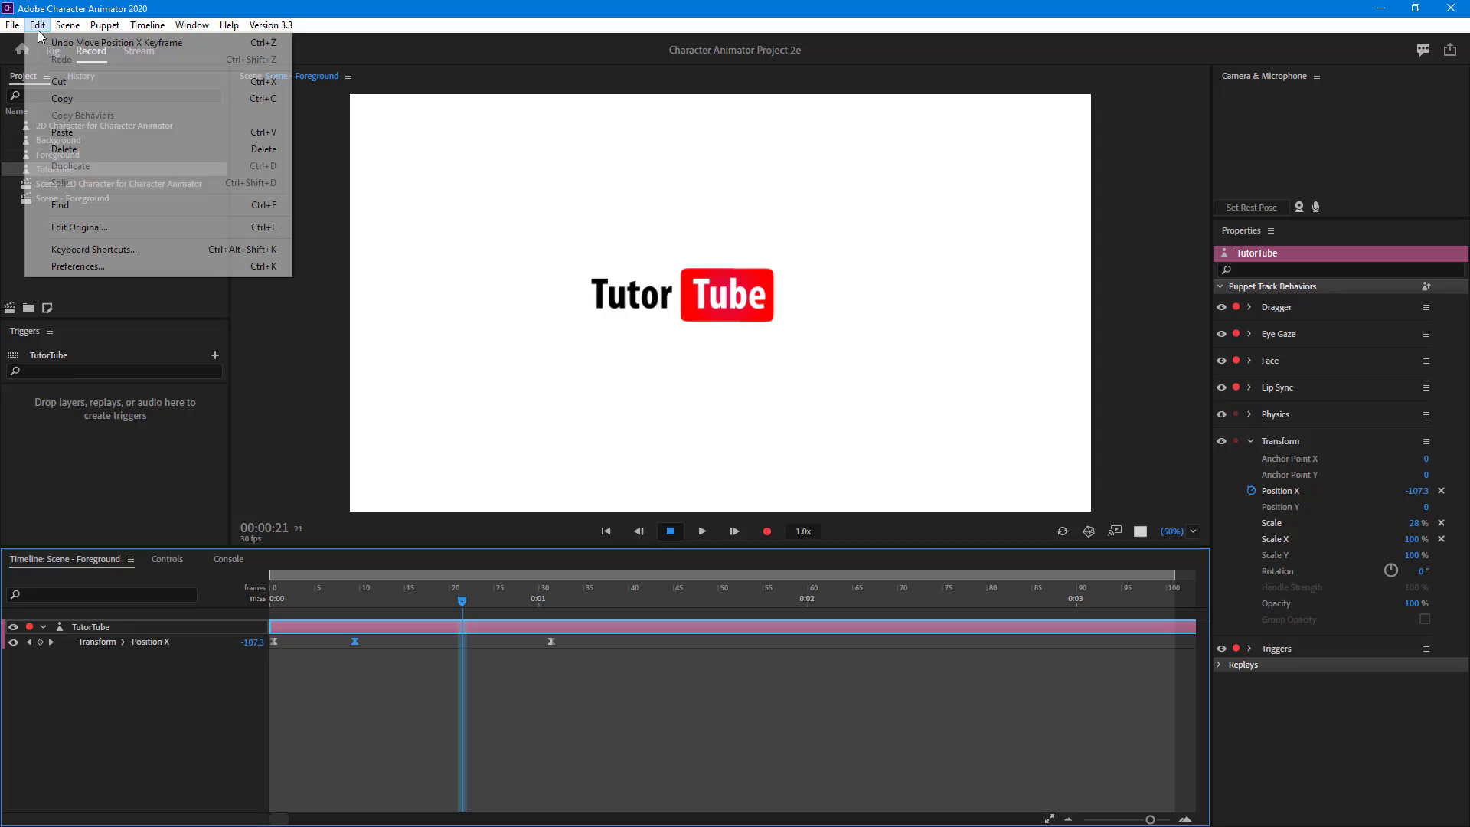
{"action": "left_click", "coordinate": [105, 134]}
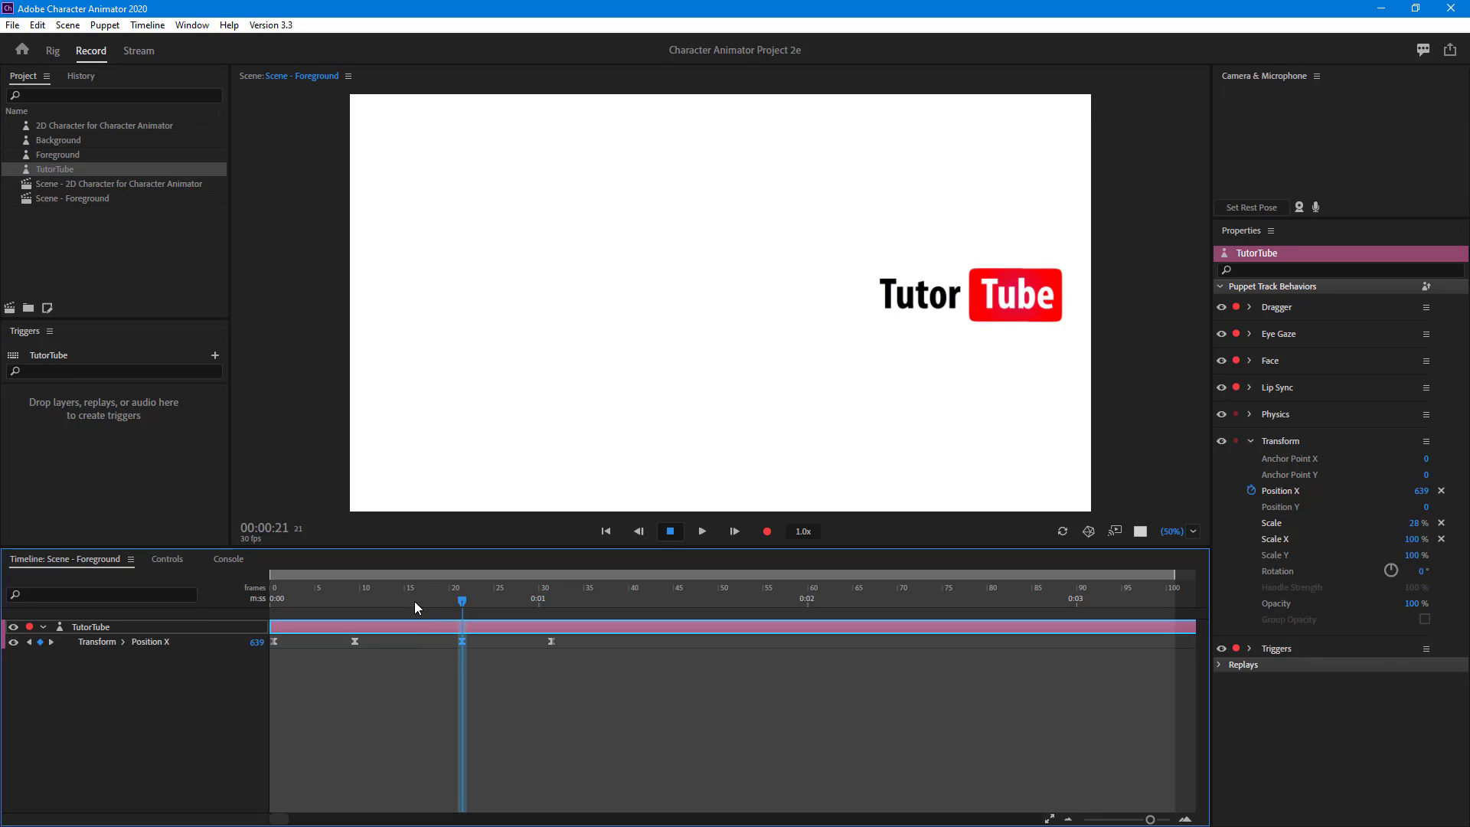
- Play back the motion and delete the extra frame-21 Position X keyframe
{"action": "key", "text": "Home"}
{"action": "left_click", "coordinate": [703, 531]}
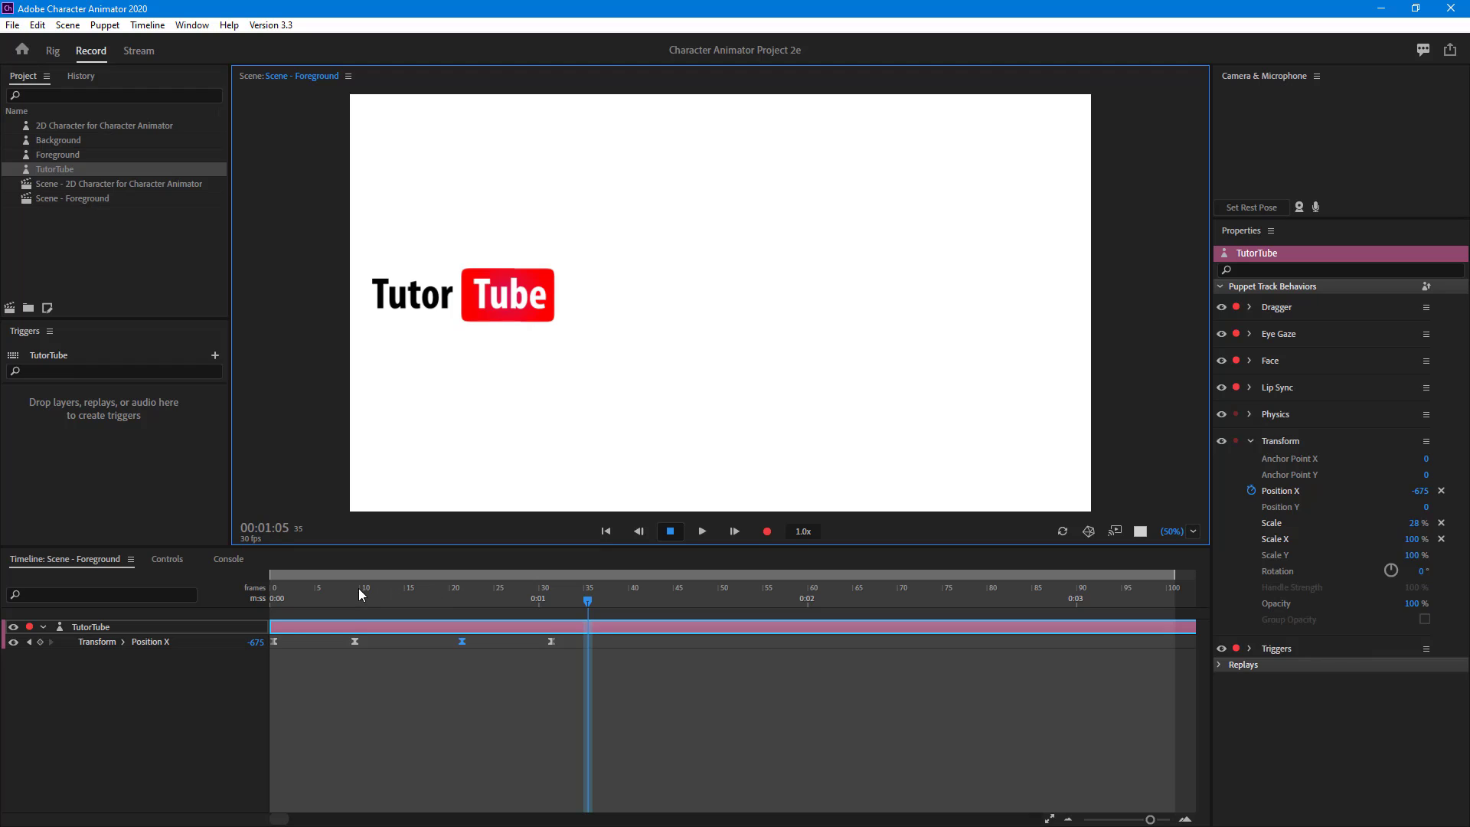
{"action": "left_click_drag", "start_coordinate": [362, 588], "coordinate": [552, 604]}
{"action": "left_click", "coordinate": [472, 662]}
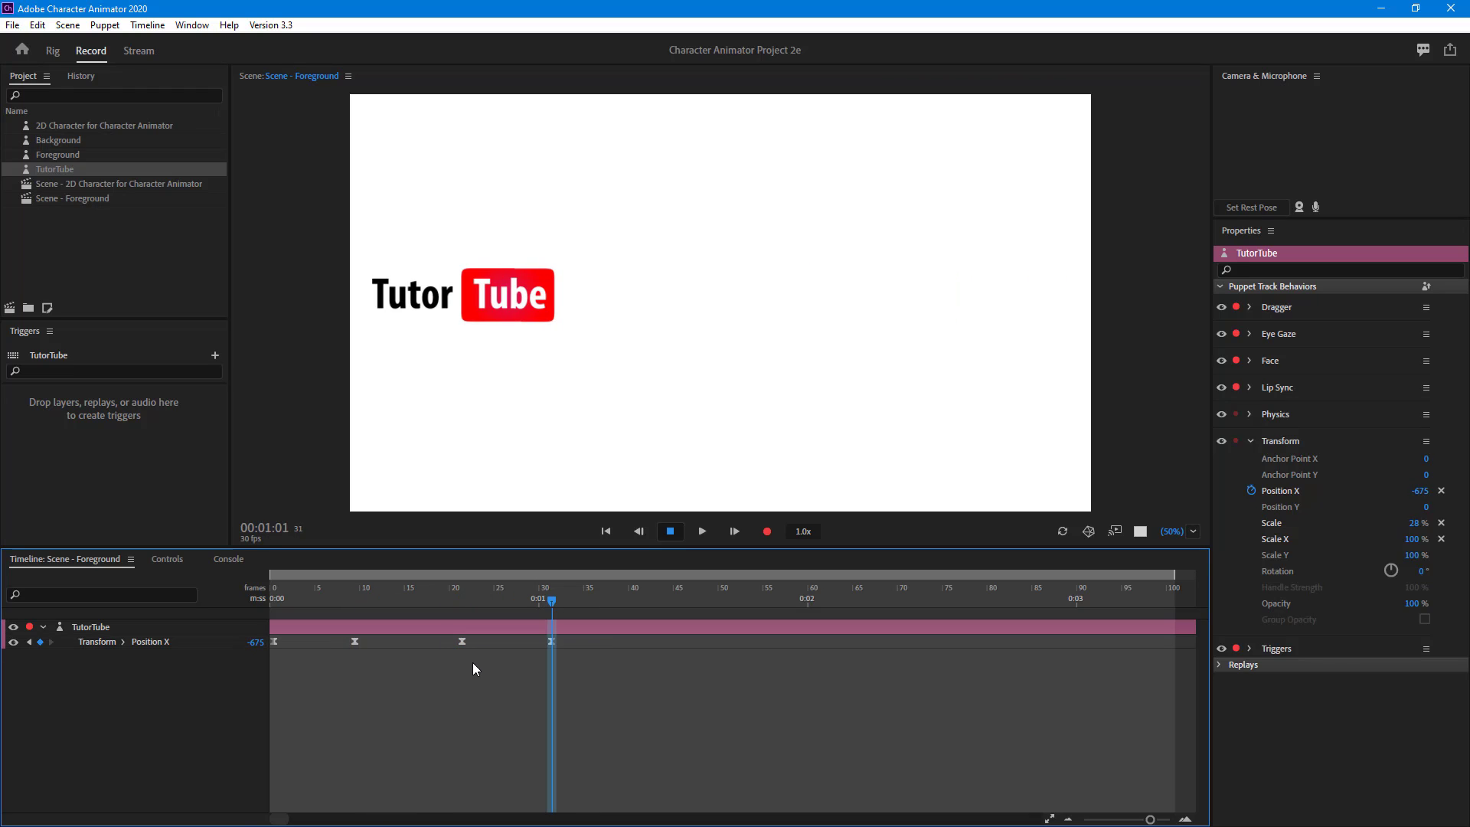
{"action": "left_click", "coordinate": [463, 641]}
{"action": "key", "text": "Delete"}
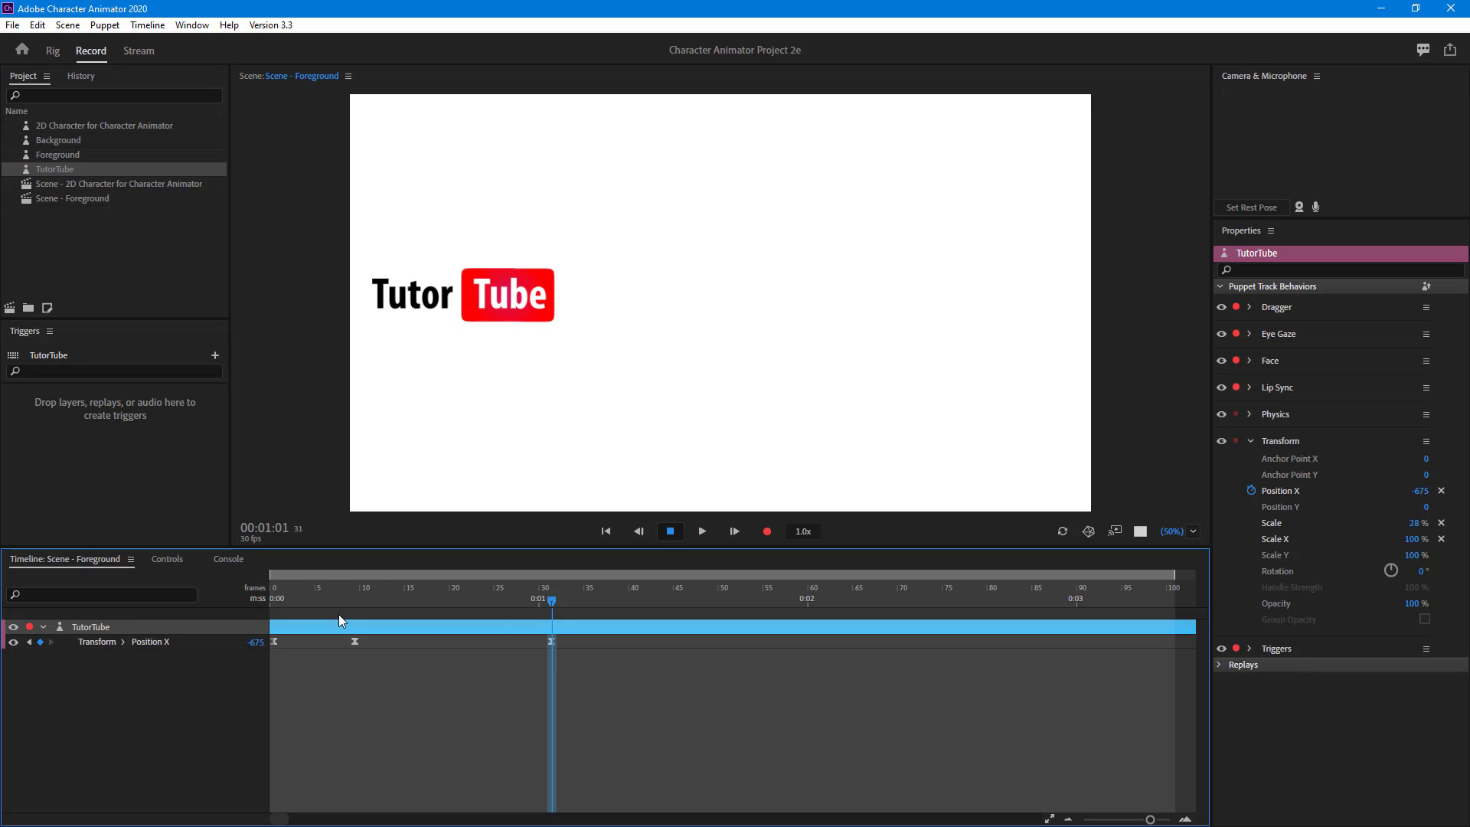
{"action": "mouse_move", "coordinate": [337, 596]}
{"action": "left_mouse_down"}
{"action": "mouse_move", "coordinate": [554, 607]}
{"action": "mouse_move", "coordinate": [516, 655]}
{"action": "mouse_move", "coordinate": [431, 660]}
{"action": "mouse_move", "coordinate": [438, 641]}
{"action": "mouse_move", "coordinate": [347, 598]}
{"action": "left_mouse_up"}
- Paste a copy of the frame-9 keyframe (639) at frame 28 and scrub to preview it
{"action": "left_click", "coordinate": [378, 661]}
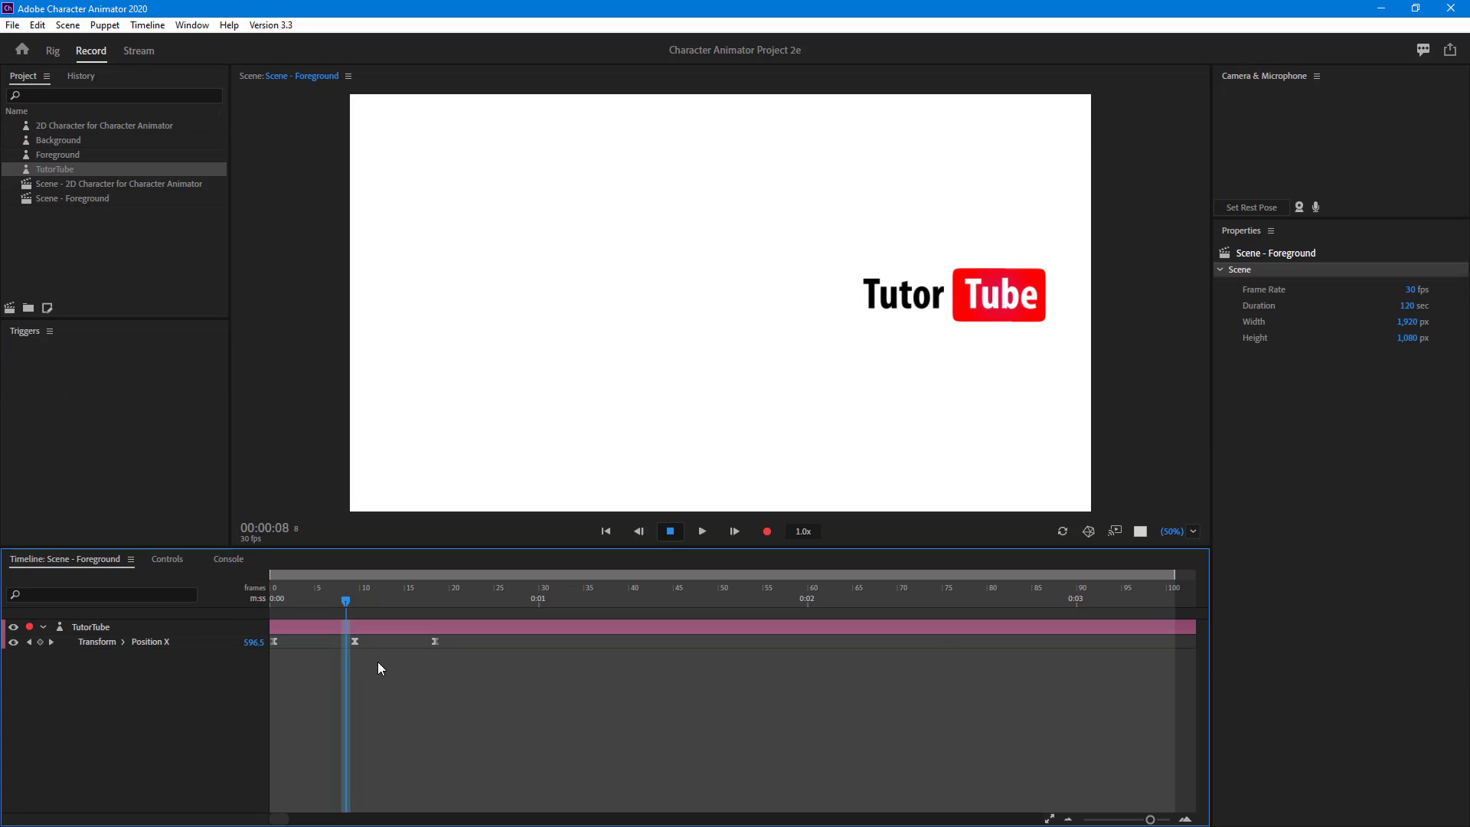
{"action": "left_click", "coordinate": [339, 641]}
{"action": "key", "text": "ctrl+c"}
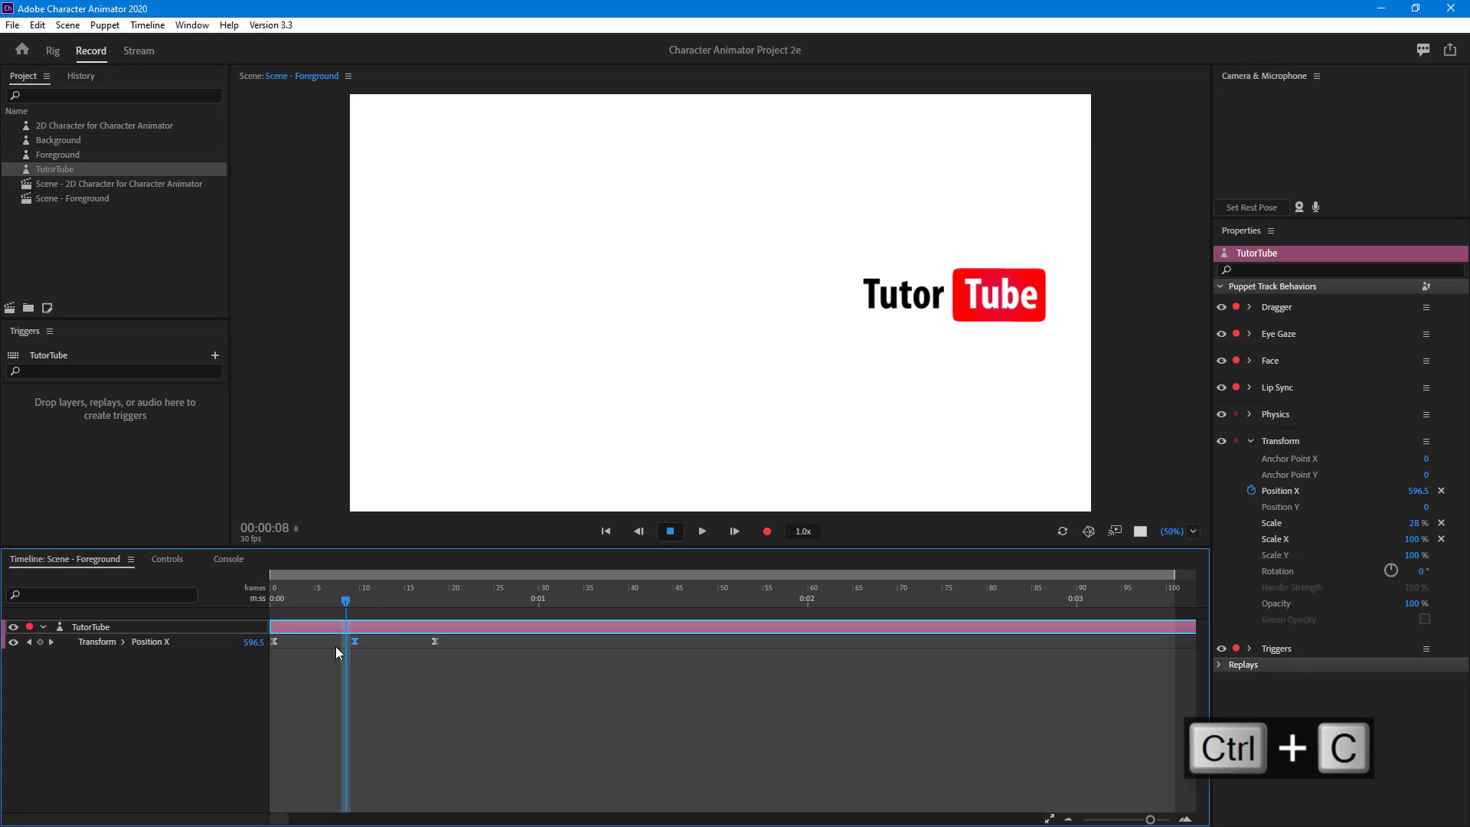
{"action": "left_click_drag", "start_coordinate": [519, 583], "coordinate": [521, 597]}
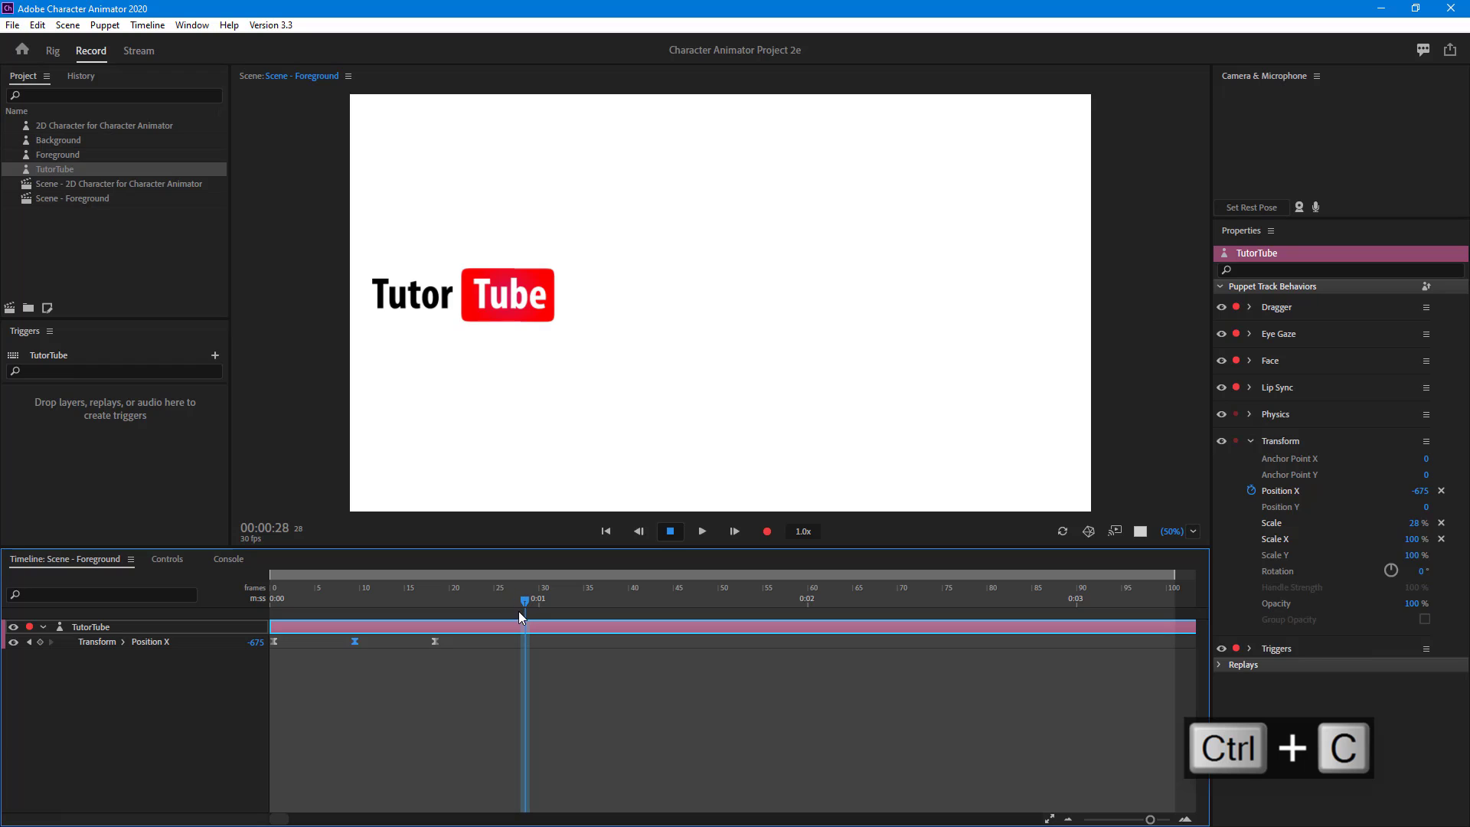
{"action": "key", "text": "ctrl+v"}
{"action": "left_click", "coordinate": [271, 597]}
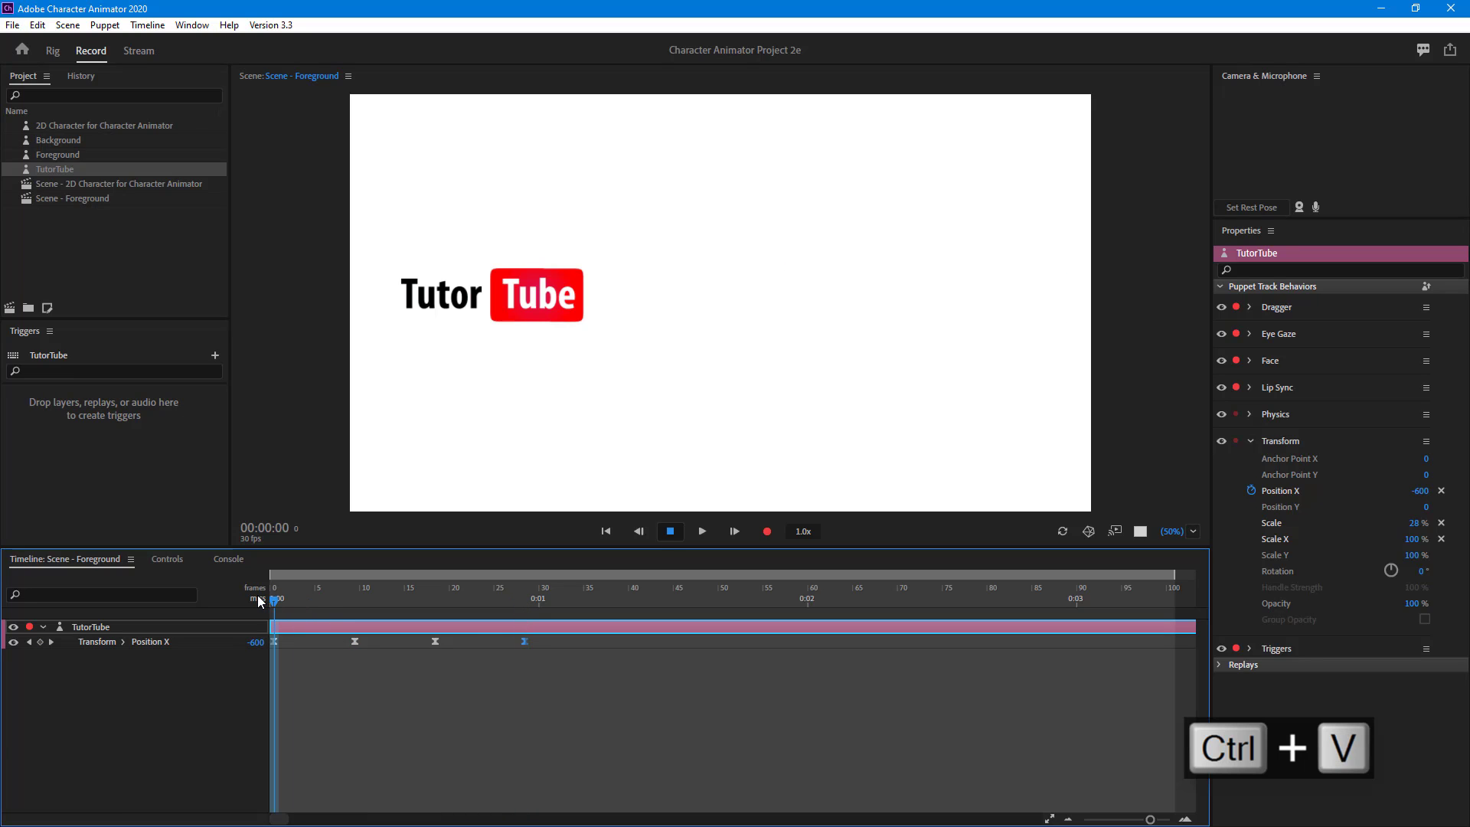
{"action": "left_click_drag", "start_coordinate": [274, 596], "coordinate": [527, 610]}
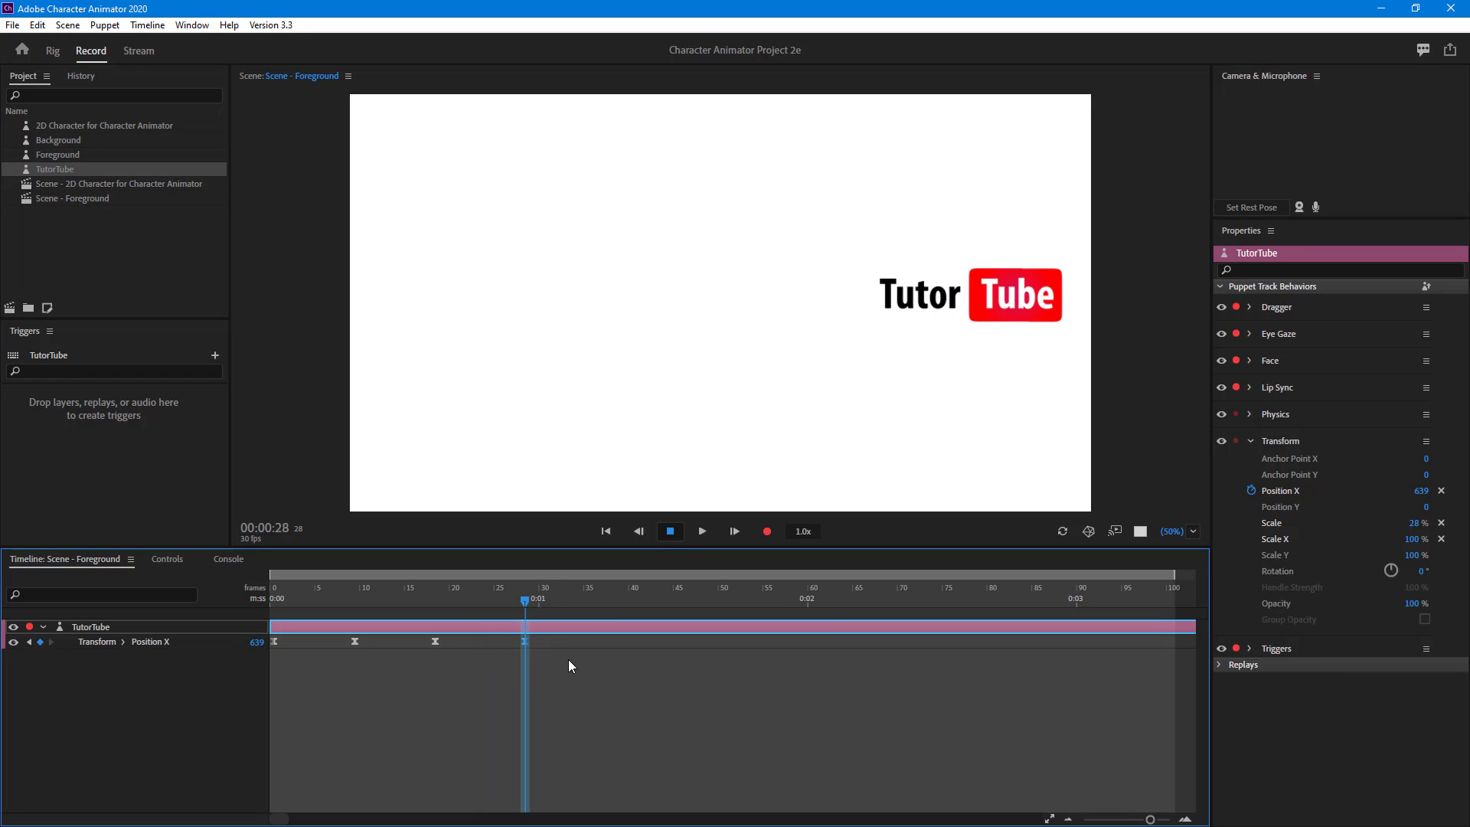
- Copy the four Position X keyframes and paste them starting at frame 38
{"action": "left_click_drag", "start_coordinate": [319, 605], "coordinate": [276, 605]}
{"action": "left_click_drag", "start_coordinate": [563, 687], "coordinate": [258, 642]}
{"action": "key", "text": "ctrl+c"}
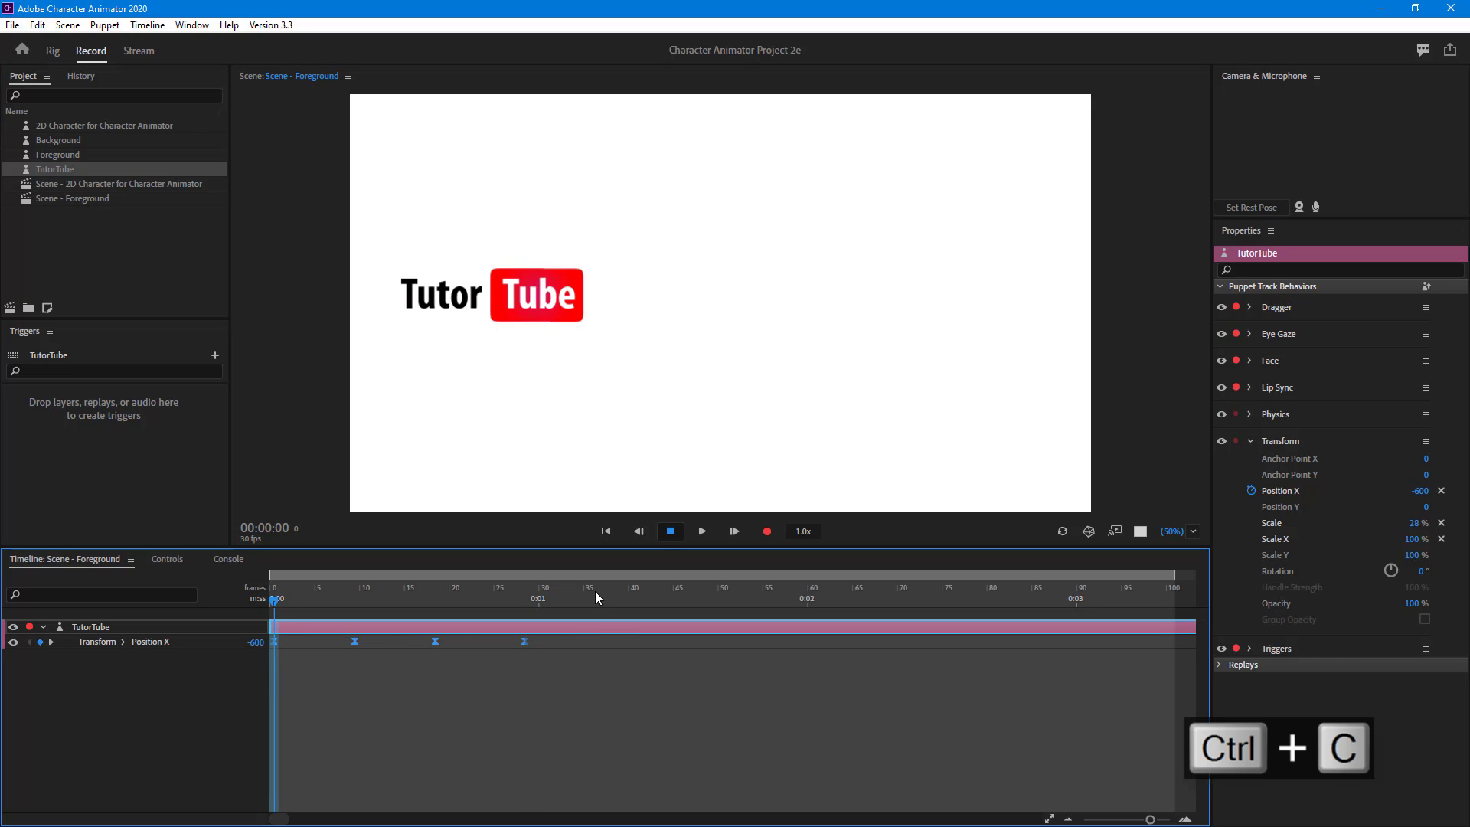
{"action": "left_click_drag", "start_coordinate": [598, 597], "coordinate": [613, 599]}
{"action": "key", "text": "ctrl+v"}
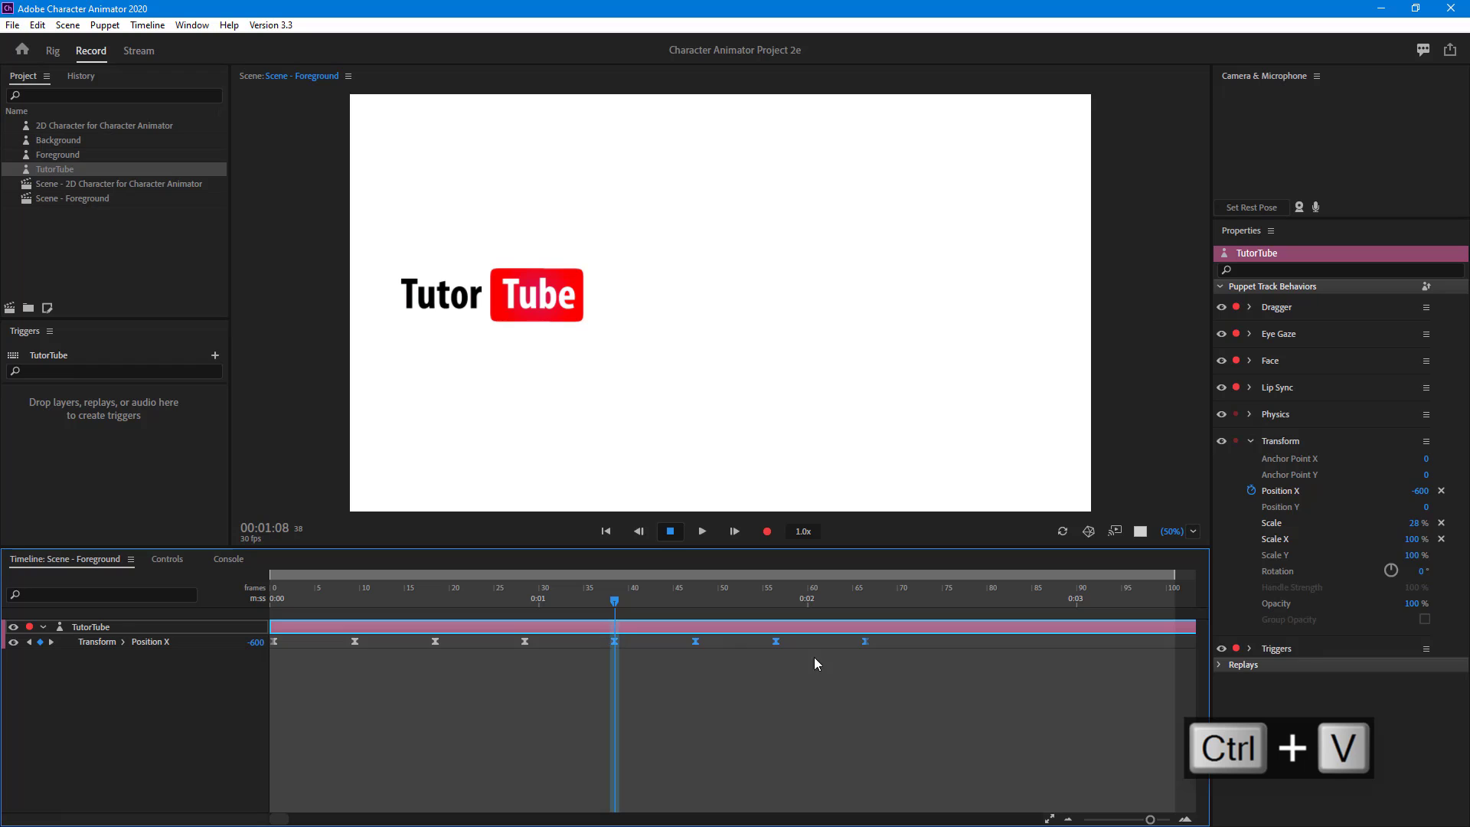
- Copy all eight Position X keyframes and paste them starting at frame 75
{"action": "left_click_drag", "start_coordinate": [891, 684], "coordinate": [258, 649]}
{"action": "key", "text": "ctrl+c"}
{"action": "left_click_drag", "start_coordinate": [930, 593], "coordinate": [948, 597]}
{"action": "key", "text": "ctrl+v"}
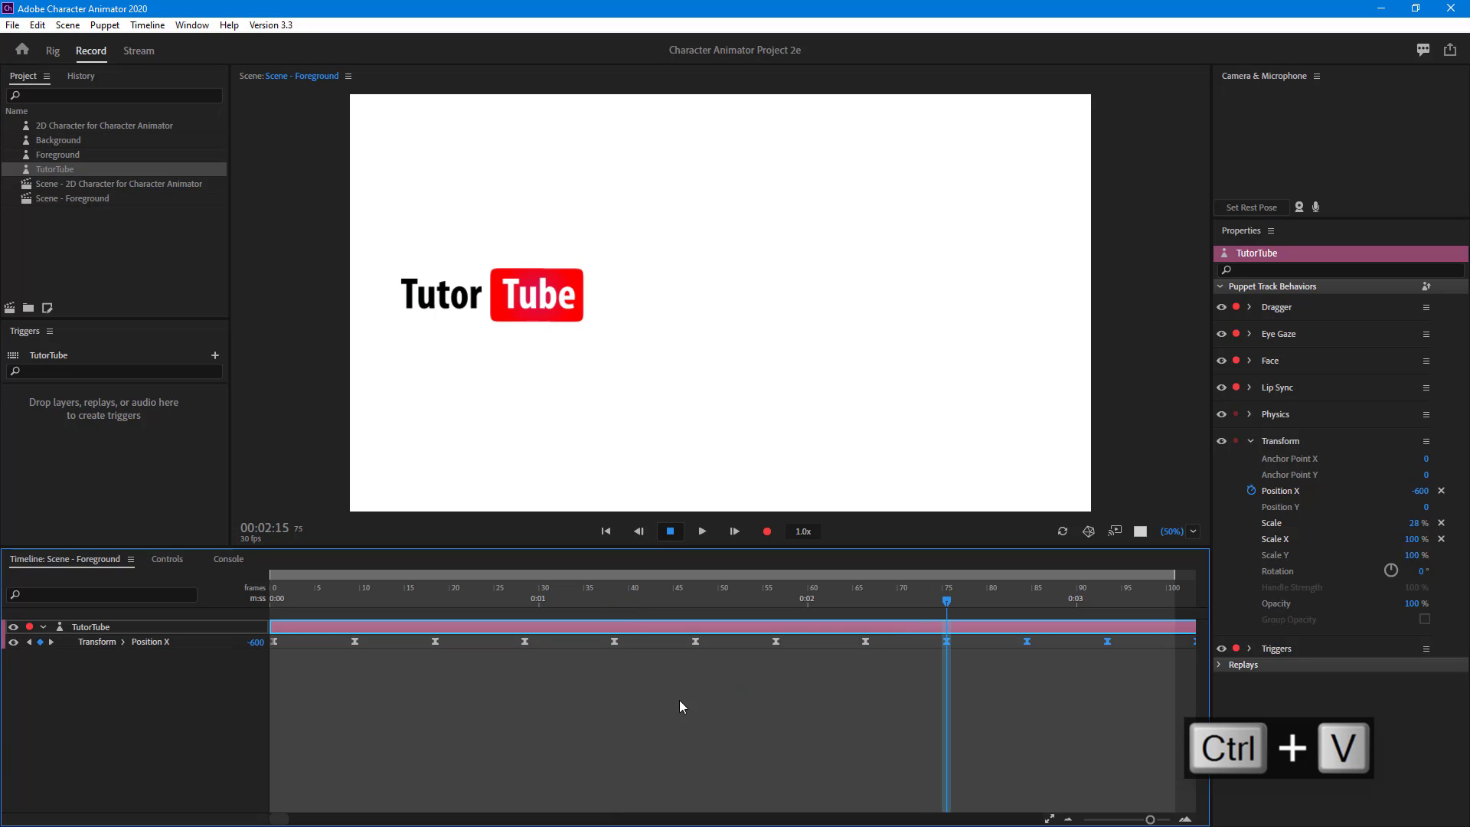
- Play the repeating logo animation from the start, then stop playback
{"action": "left_click", "coordinate": [679, 699]}
{"action": "key", "text": "Home"}
{"action": "left_click", "coordinate": [705, 533]}
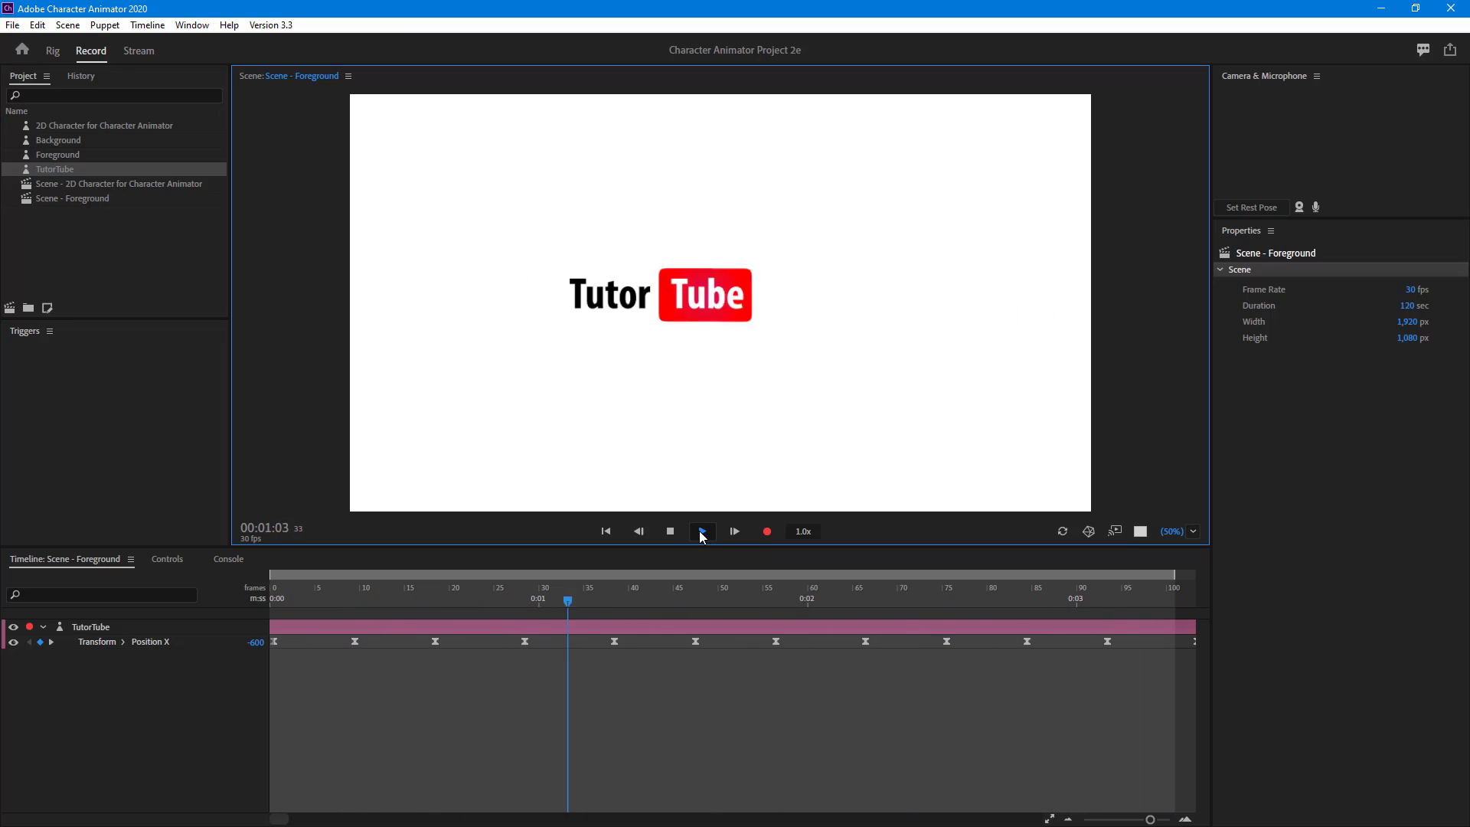
{"action": "left_click", "coordinate": [671, 530]}
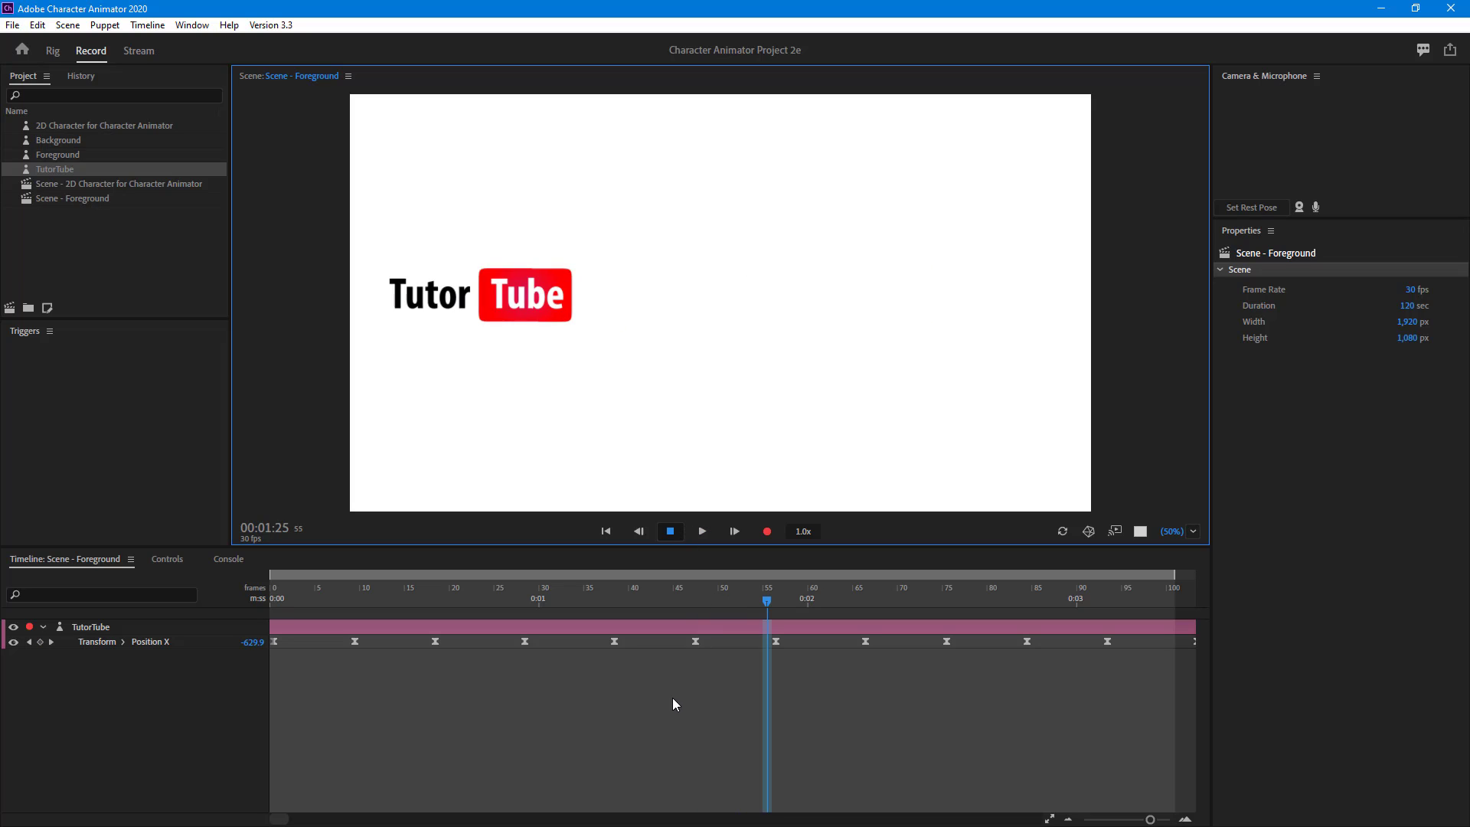